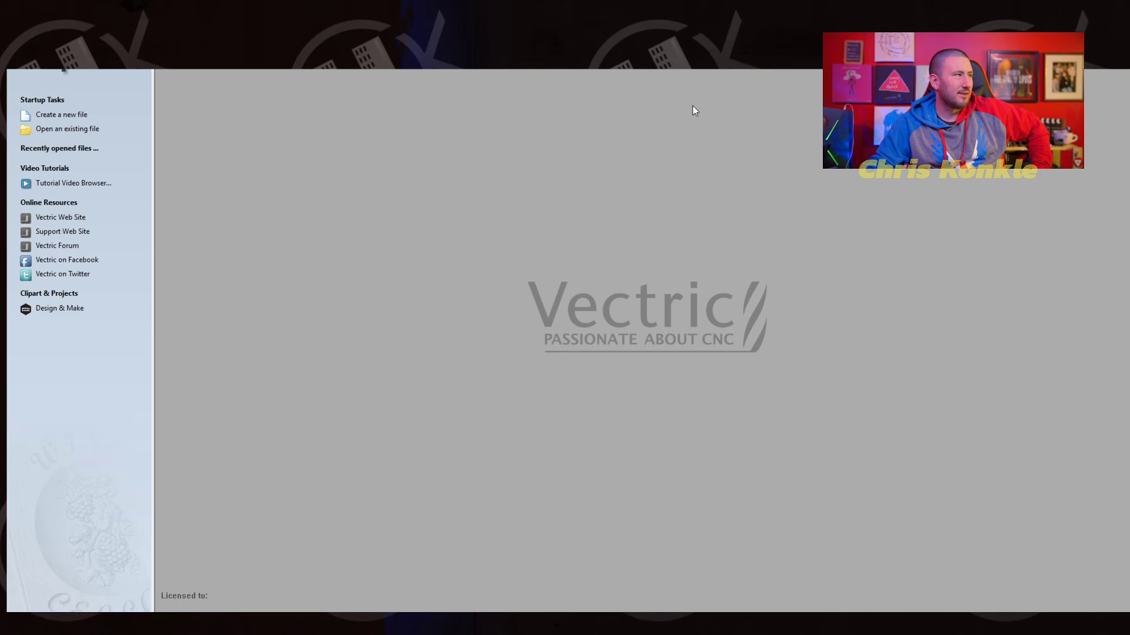
# - Create a new job in inches, 10 by 10 inches with a material thickness of 0.5 inches
pyautogui.click(43, 116)
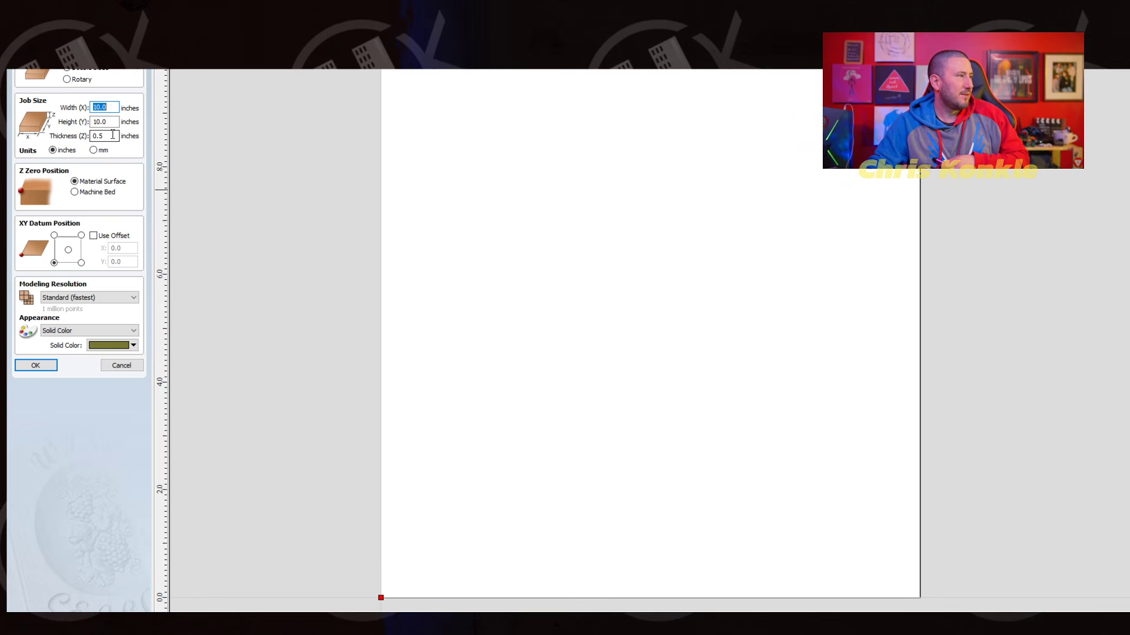
pyautogui.moveTo(111, 134); pyautogui.dragTo(92, 136)
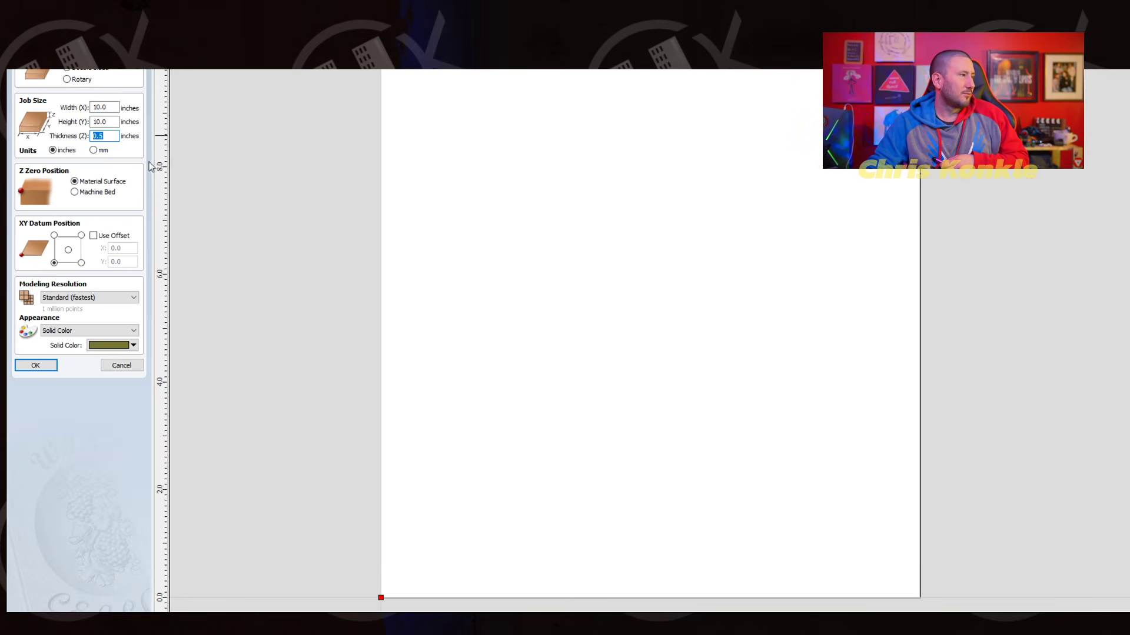
pyautogui.click(93, 151)
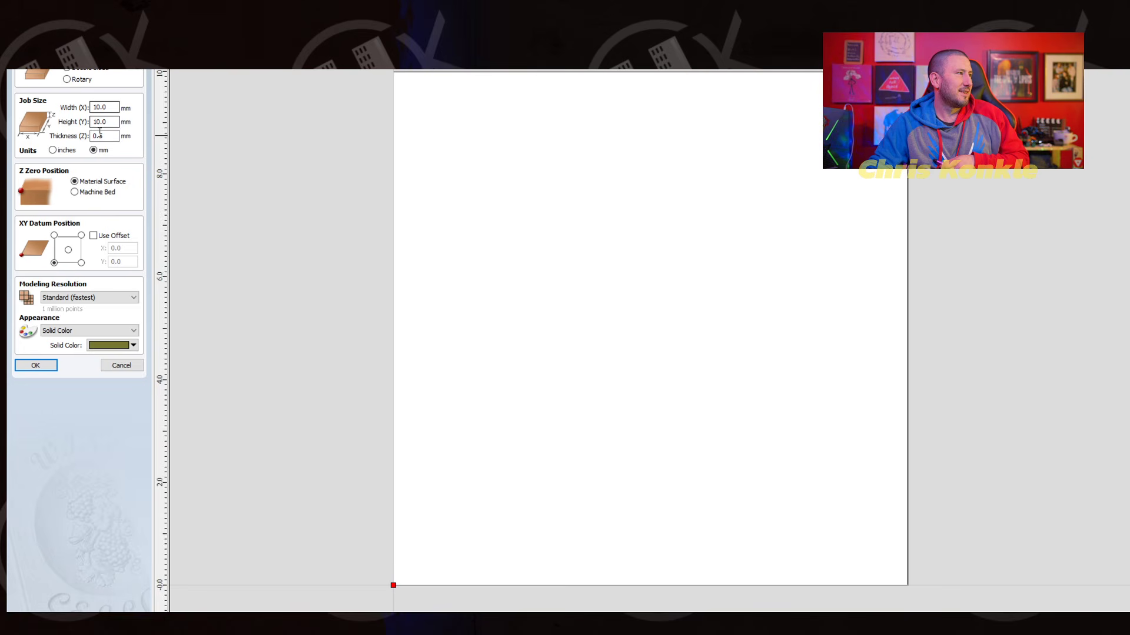
pyautogui.click(53, 150)
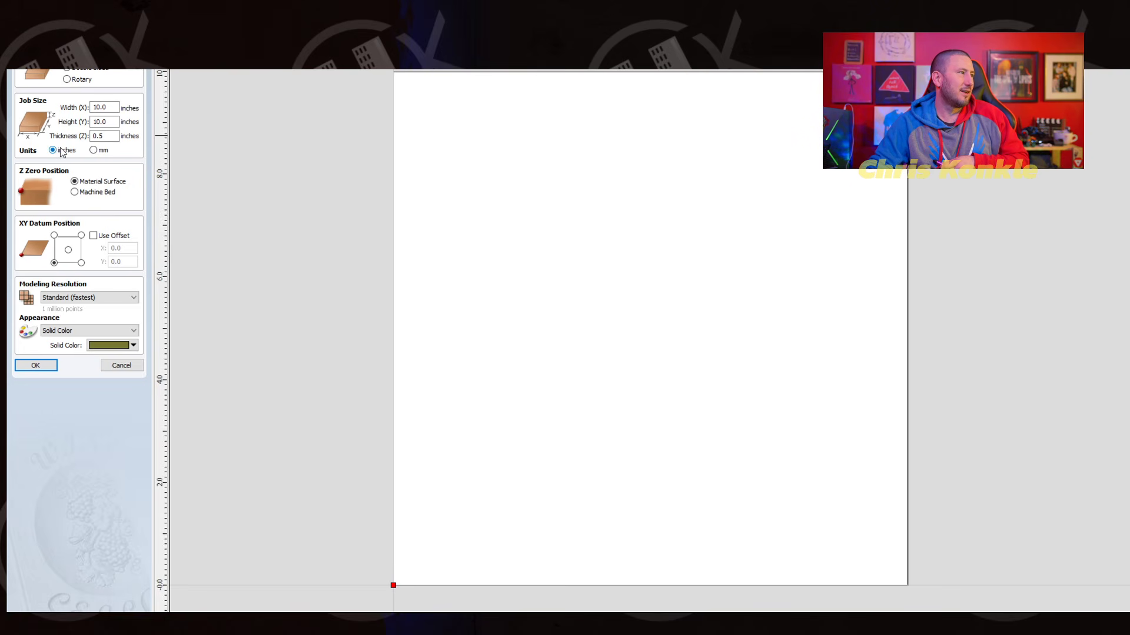
pyautogui.click(107, 136)
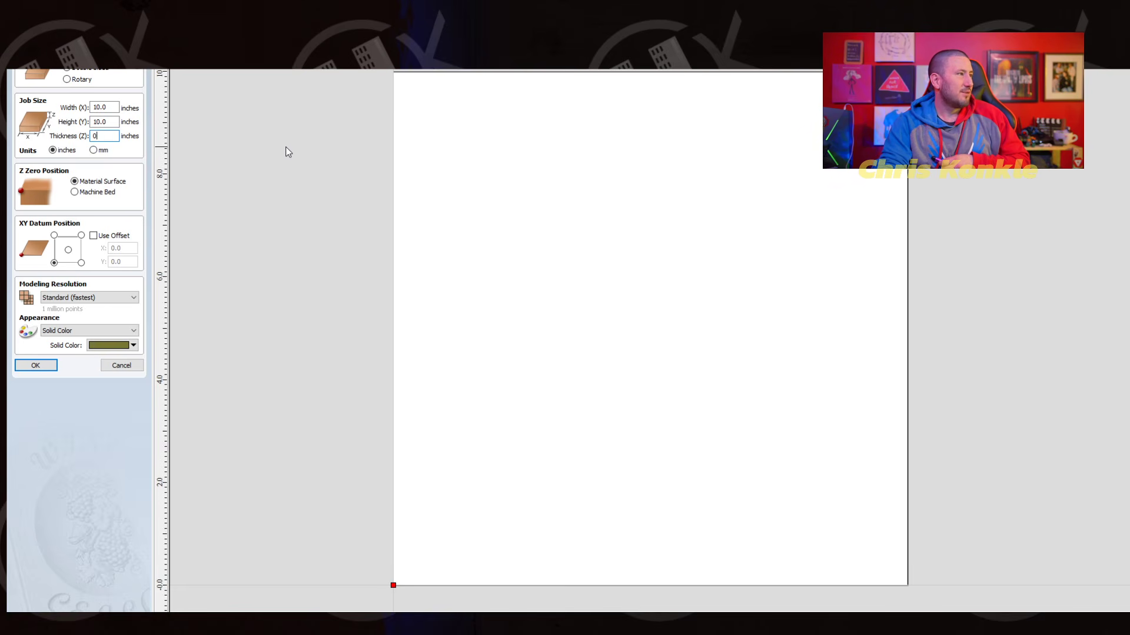
pyautogui.press('BackSpace')
pyautogui.write('5/8')
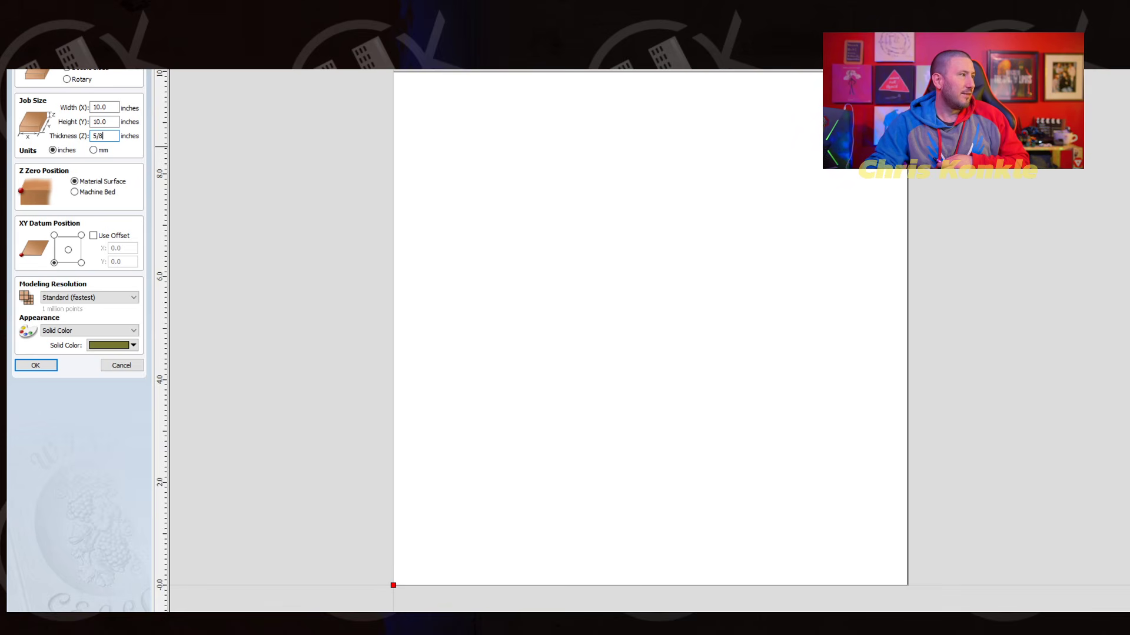
pyautogui.press('Return')
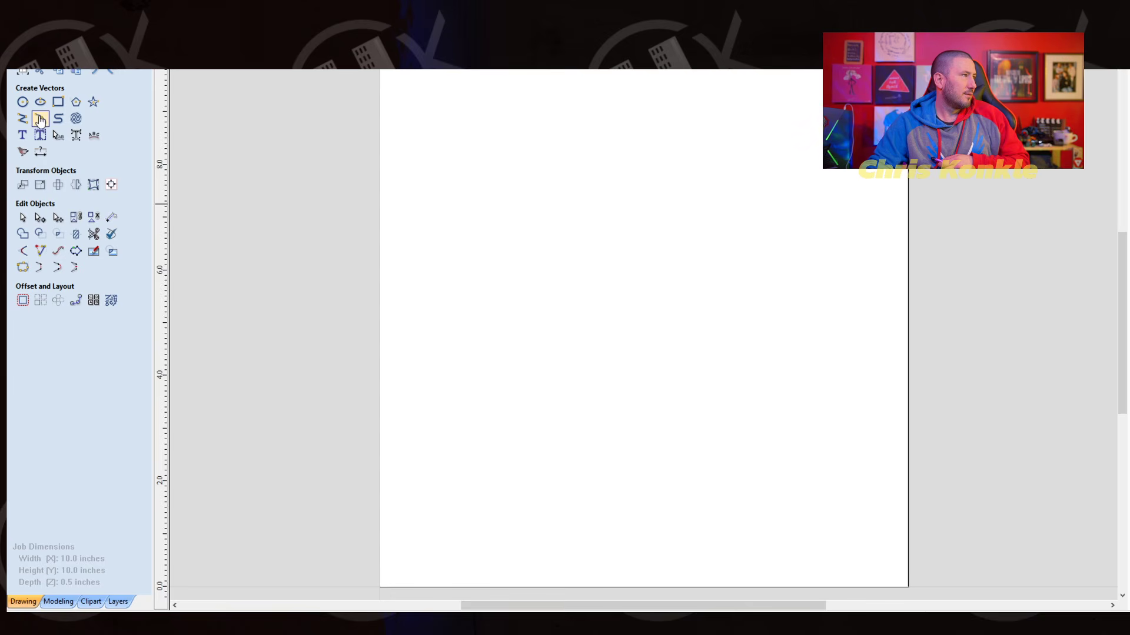
# - Draw a rectangle about 2.25 by 3.3 inches in the upper-left area of the job and set its width to 5.5 inches
pyautogui.click(58, 102)
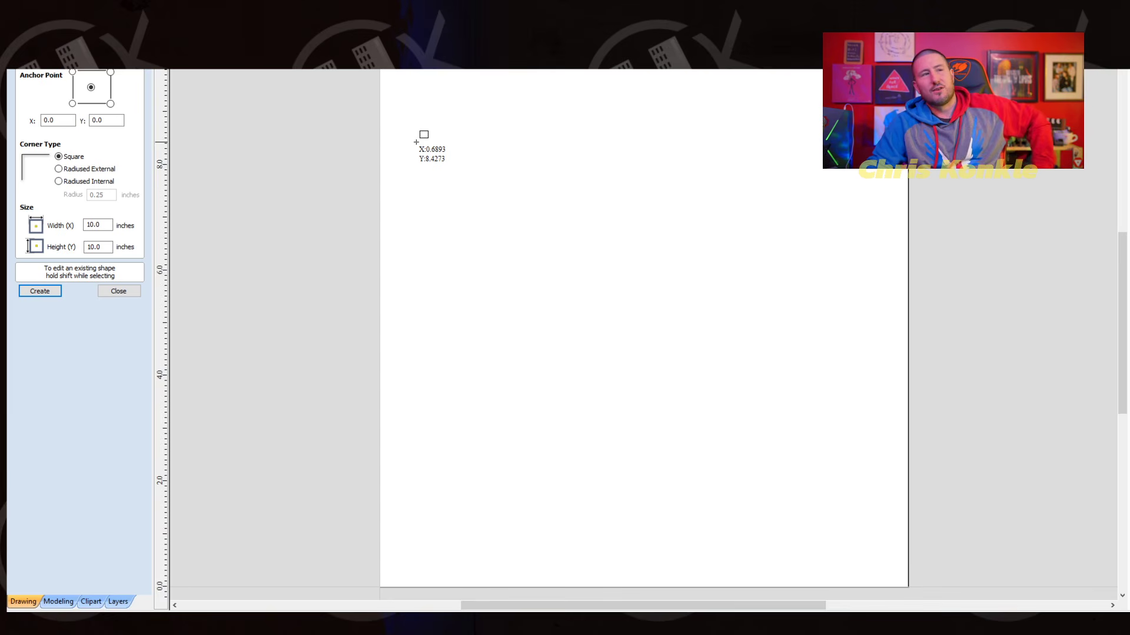
pyautogui.moveTo(415, 125); pyautogui.dragTo(533, 298)
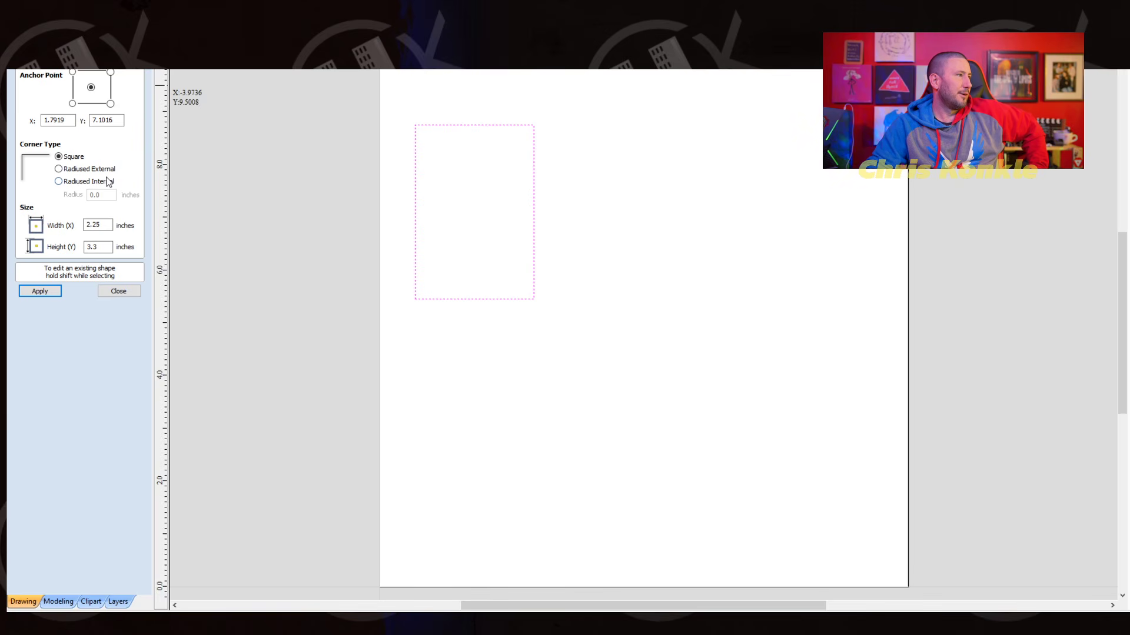
pyautogui.click(100, 229)
pyautogui.press('BackSpace')
pyautogui.press('BackSpace')
pyautogui.press('BackSpace')
pyautogui.press('BackSpace')
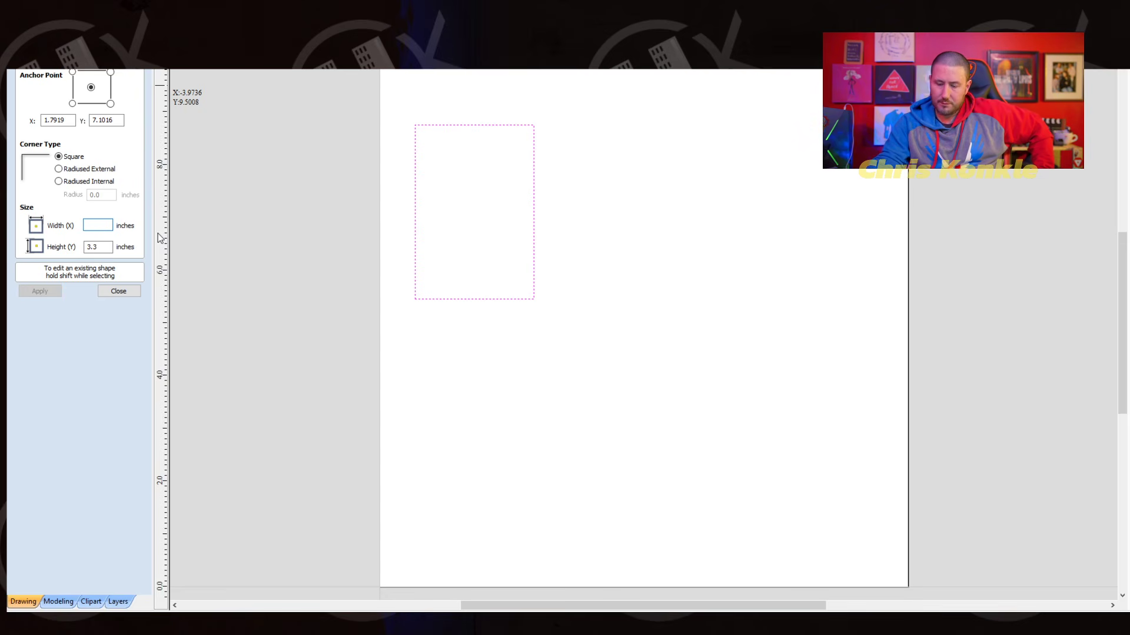
pyautogui.write('5.5')
pyautogui.press('Return')
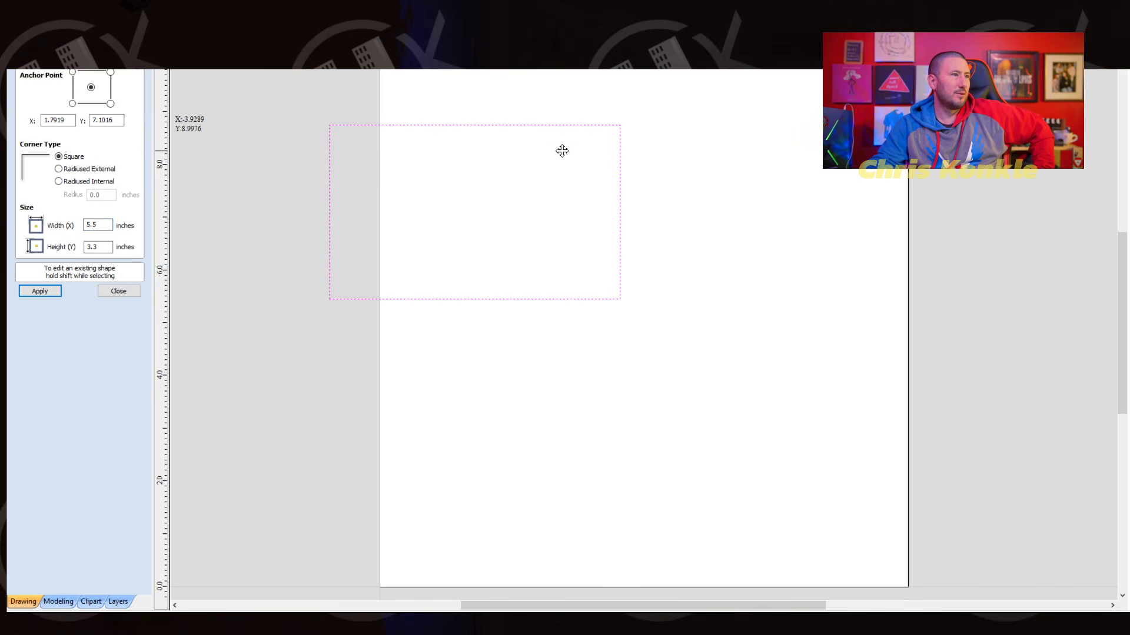
# - Choose the Radiused Internal corner type for the rectangle and check the job in the 3D view, returning to the 2D view
pyautogui.moveTo(562, 152); pyautogui.dragTo(593, 166, button='middle')
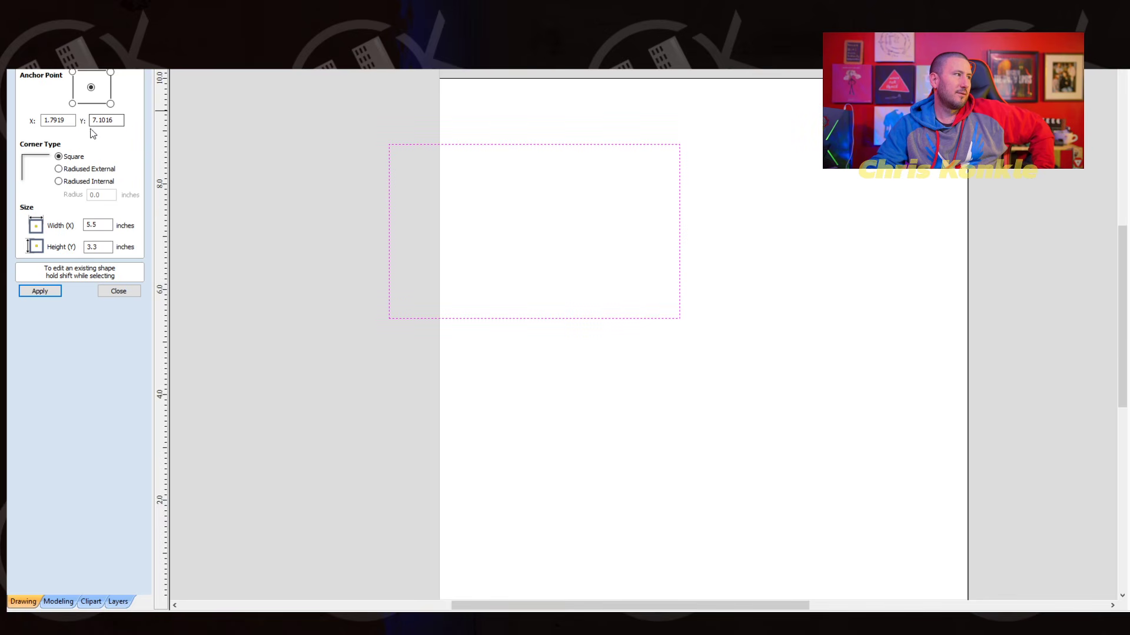
pyautogui.click(59, 181)
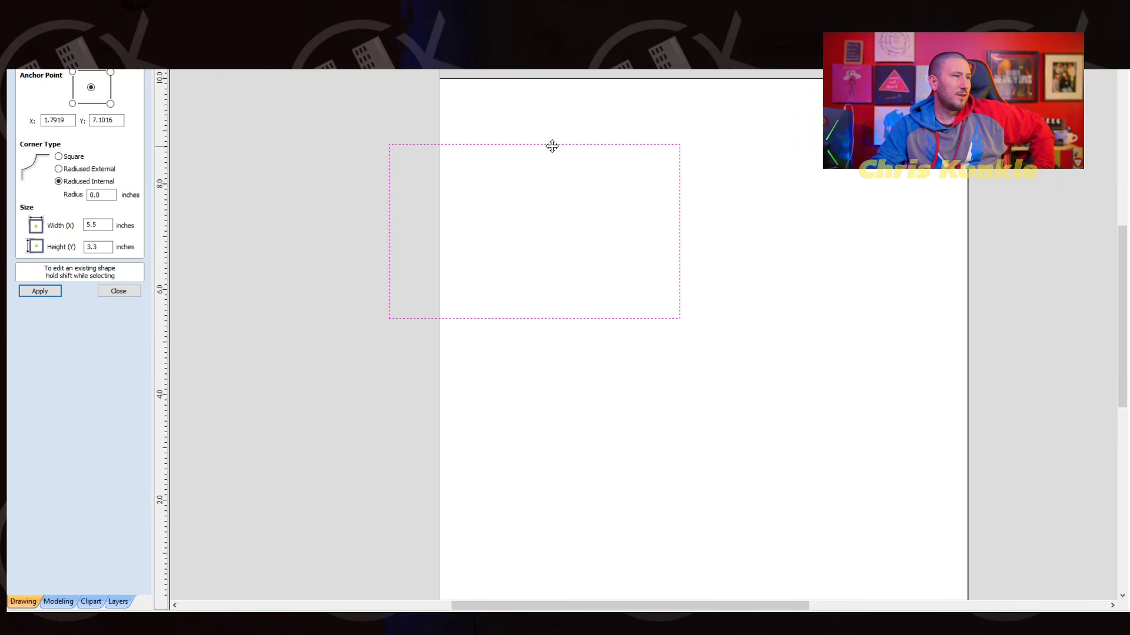
pyautogui.moveTo(552, 143)
pyautogui.mouseDown(button='middle')
pyautogui.moveTo(729, 176)
pyautogui.moveTo(526, 173)
pyautogui.mouseUp(button='middle')
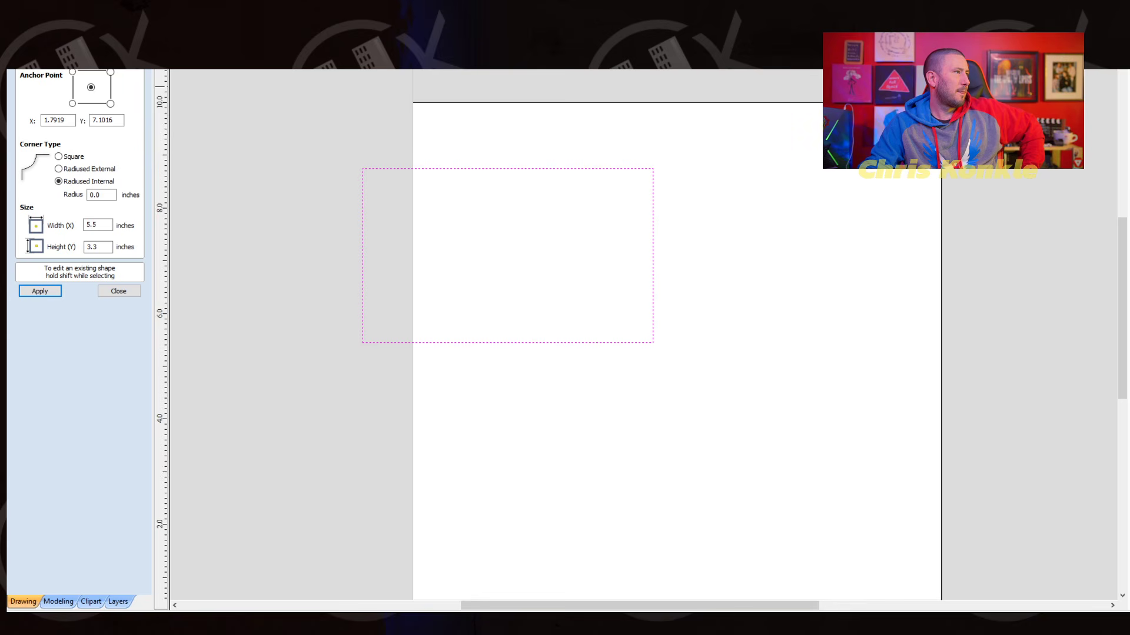
pyautogui.press('F3')
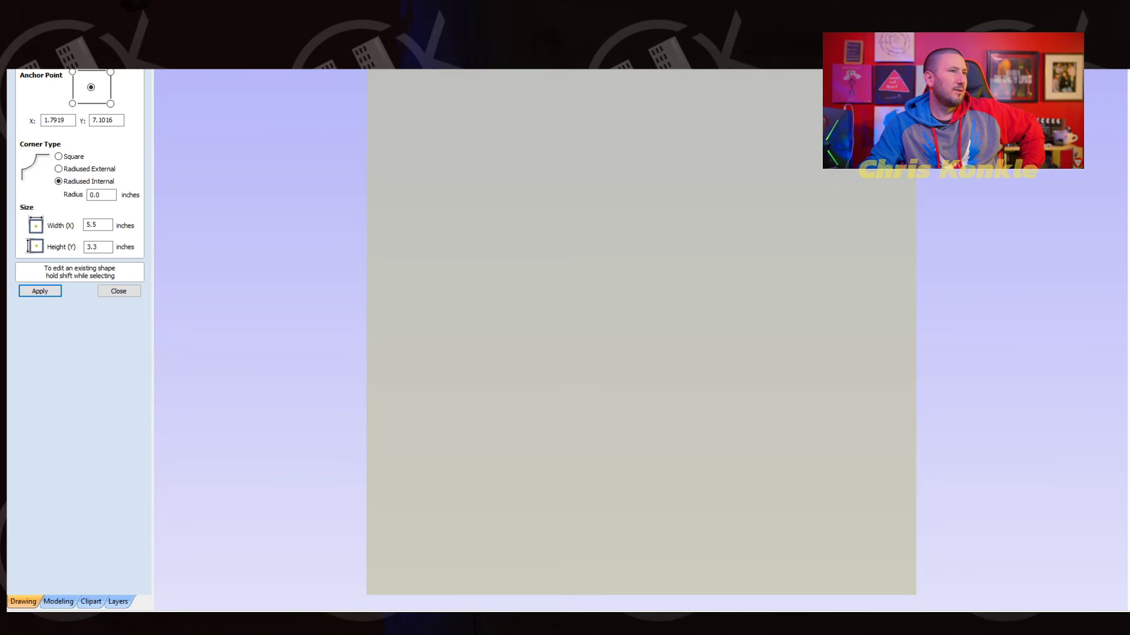
pyautogui.press('F2')
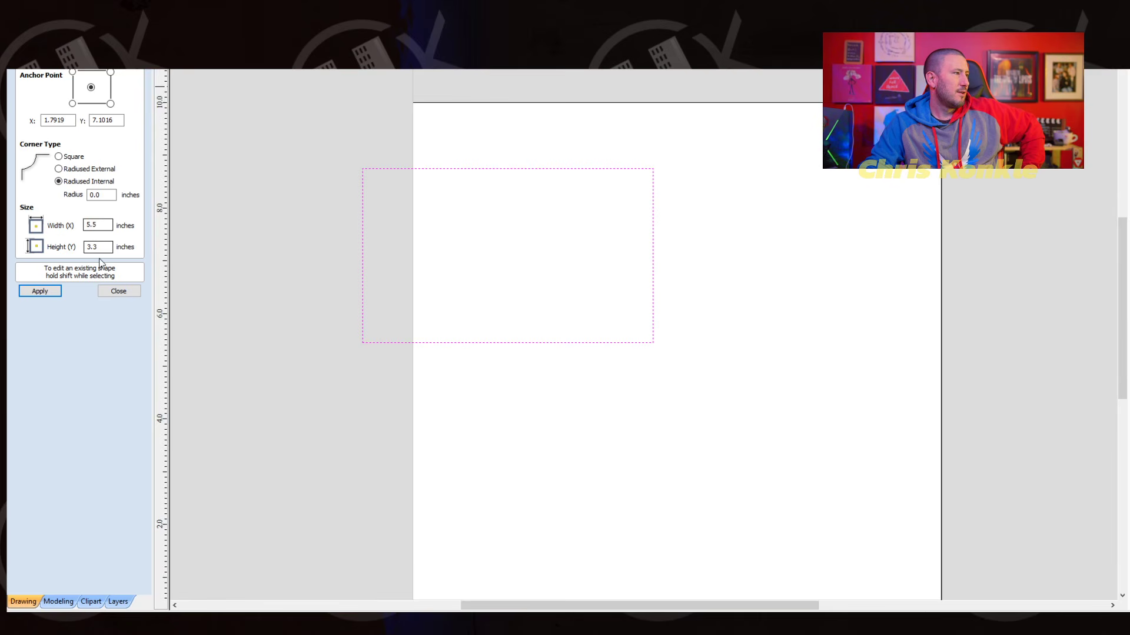
# - Find the Bulldog Head Cartoon model in the clipart library and place it near the centre of the job
pyautogui.click(62, 596)
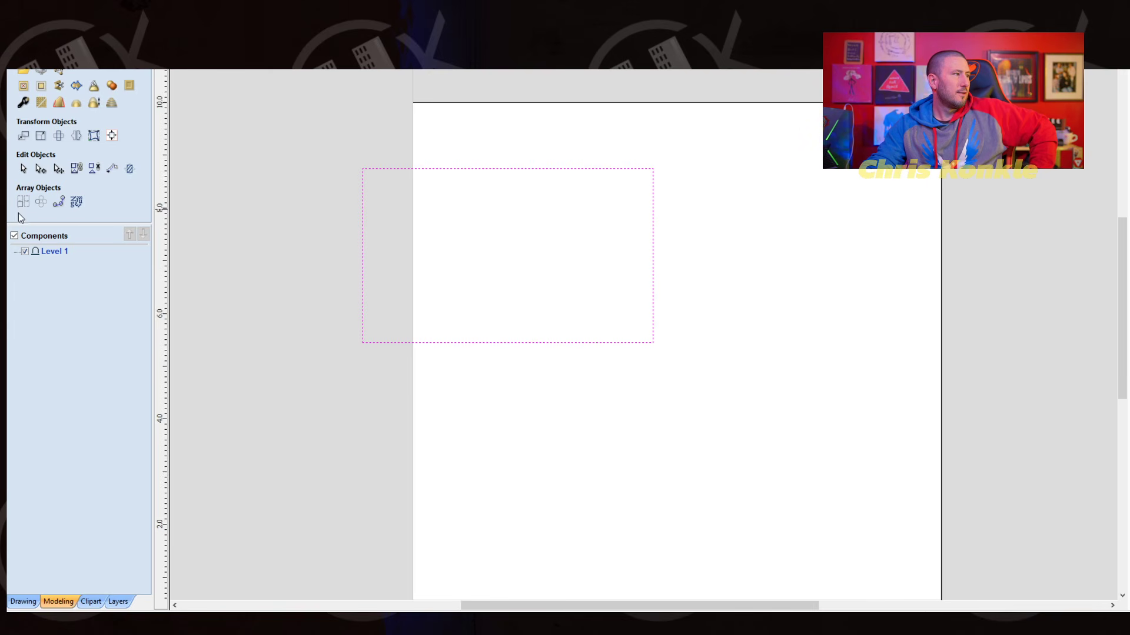
pyautogui.click(89, 601)
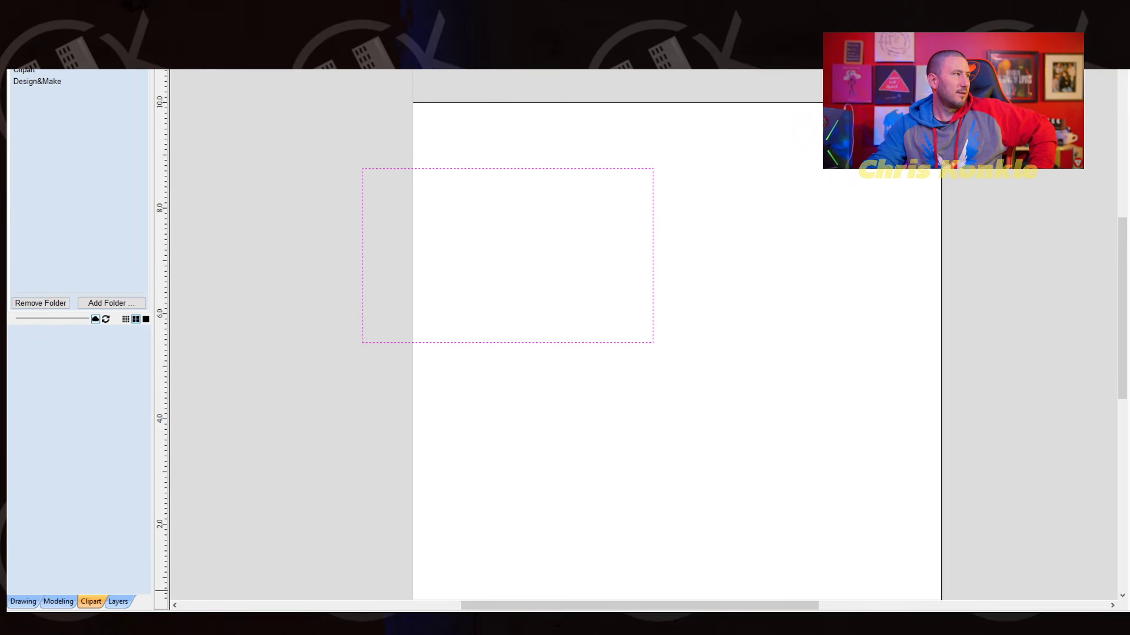
pyautogui.doubleClick(33, 70)
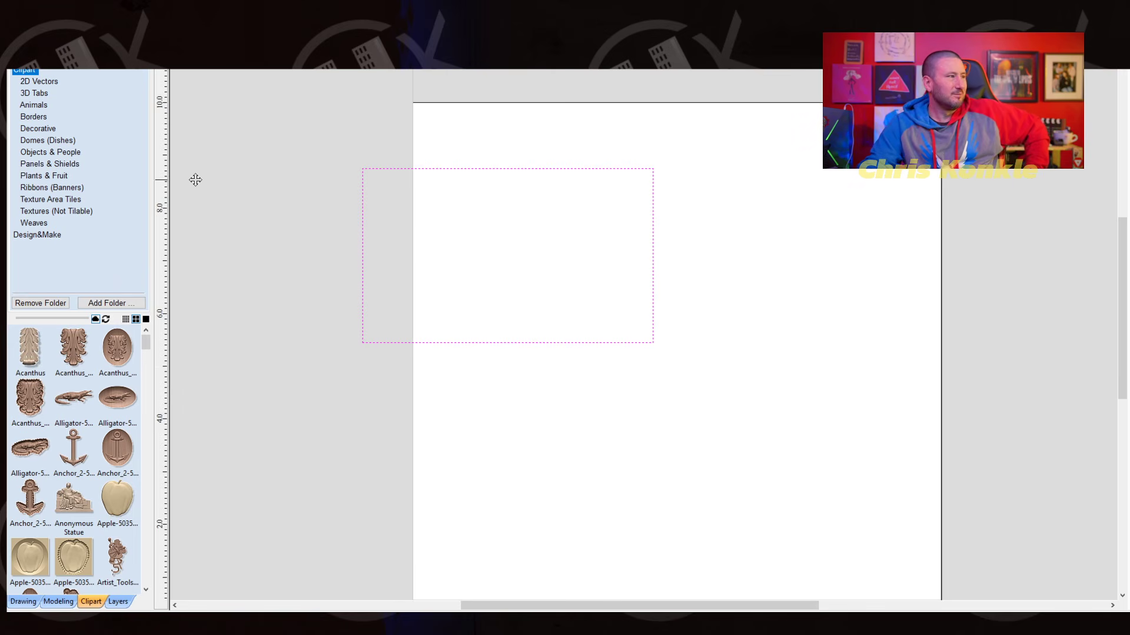
pyautogui.scroll(-3, 76, 400)
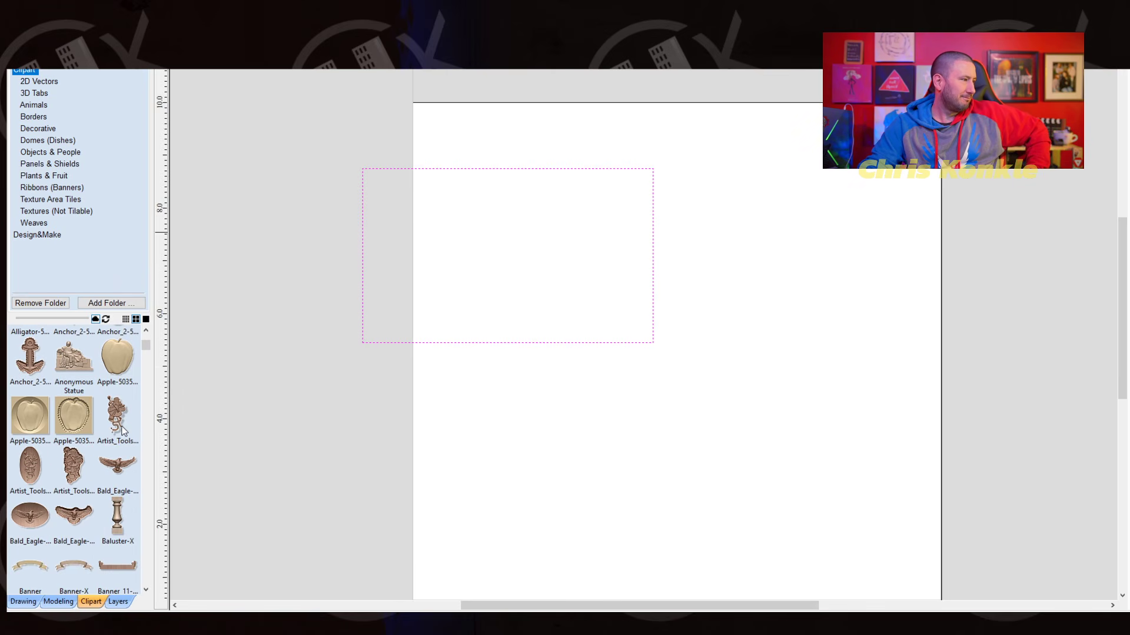
pyautogui.scroll(-5, 122, 427)
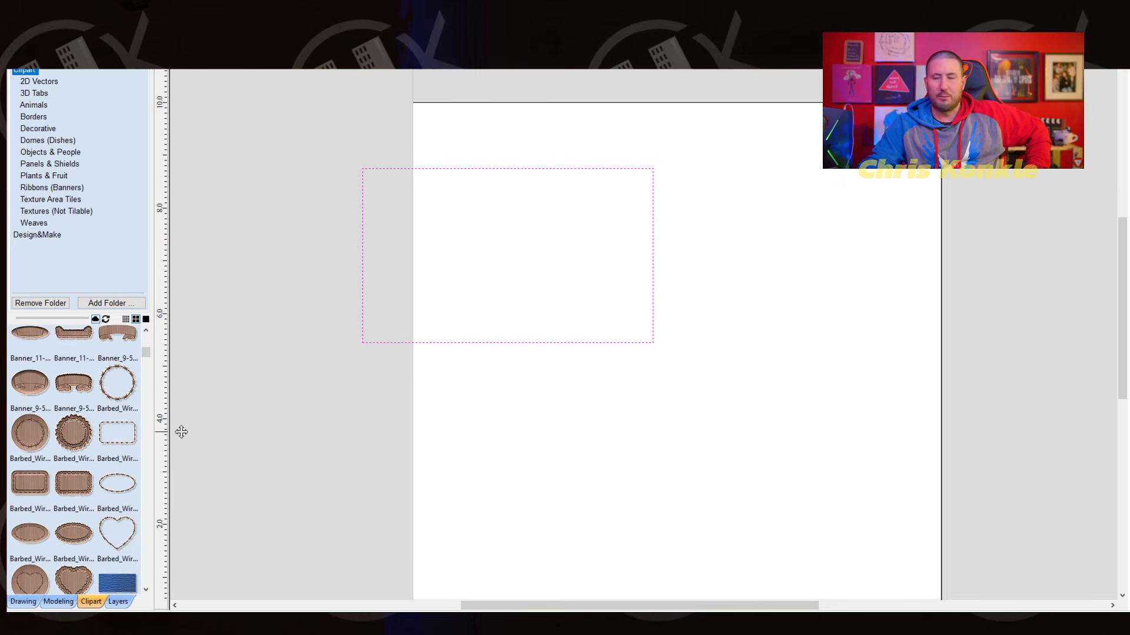
pyautogui.scroll(-3, 173, 427)
pyautogui.scroll(-1, 125, 459)
pyautogui.scroll(-5, 124, 458)
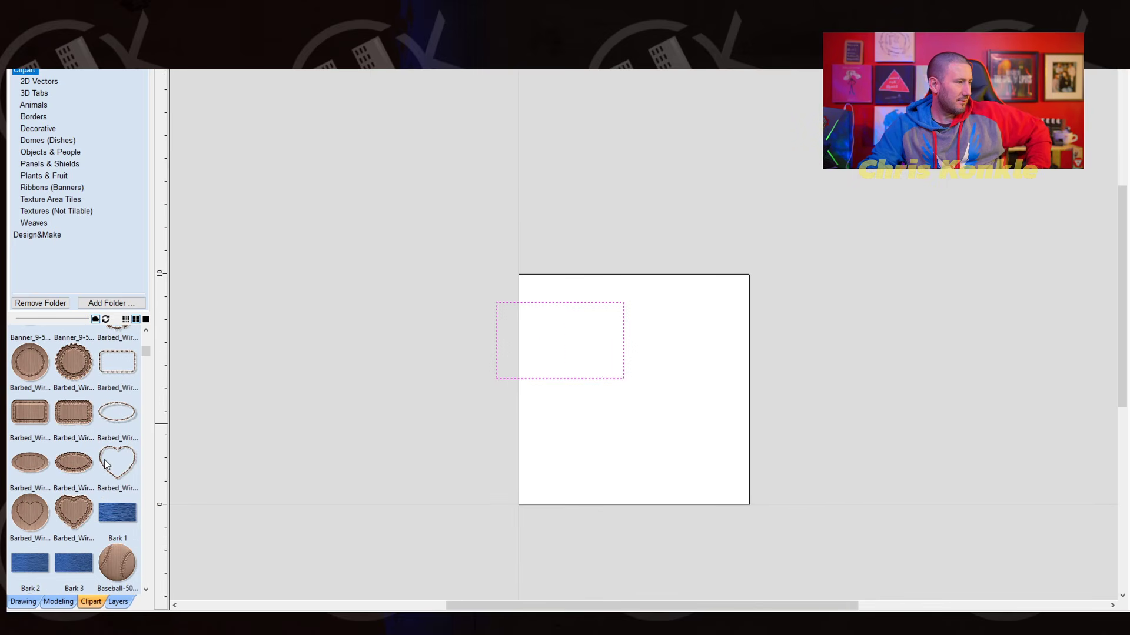
pyautogui.scroll(-6, 104, 460)
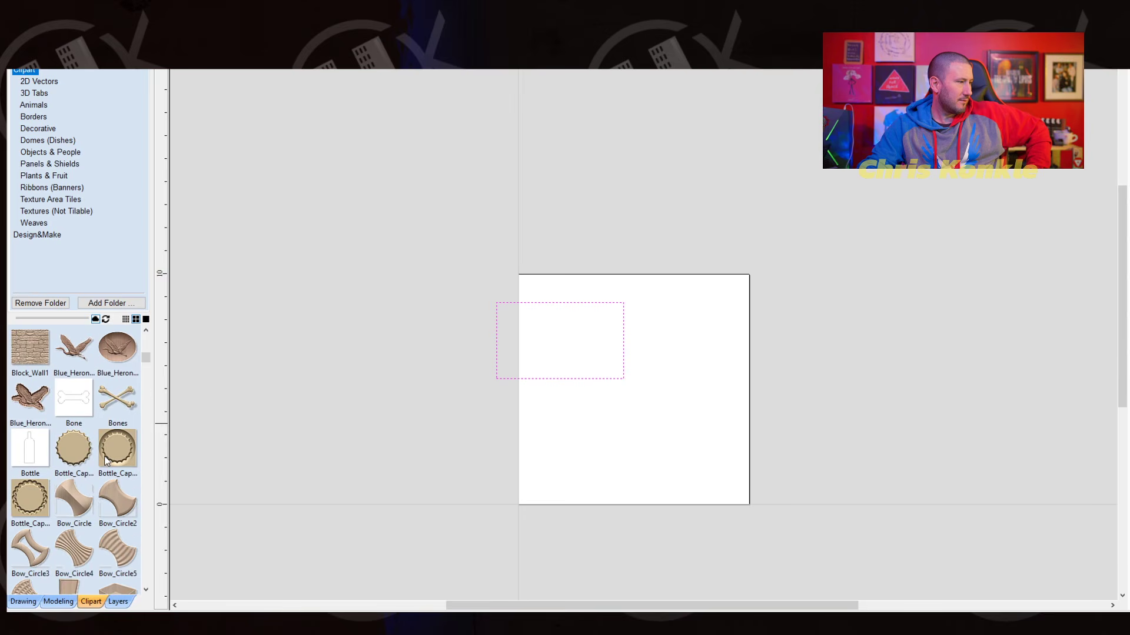
pyautogui.scroll(-5, 107, 458)
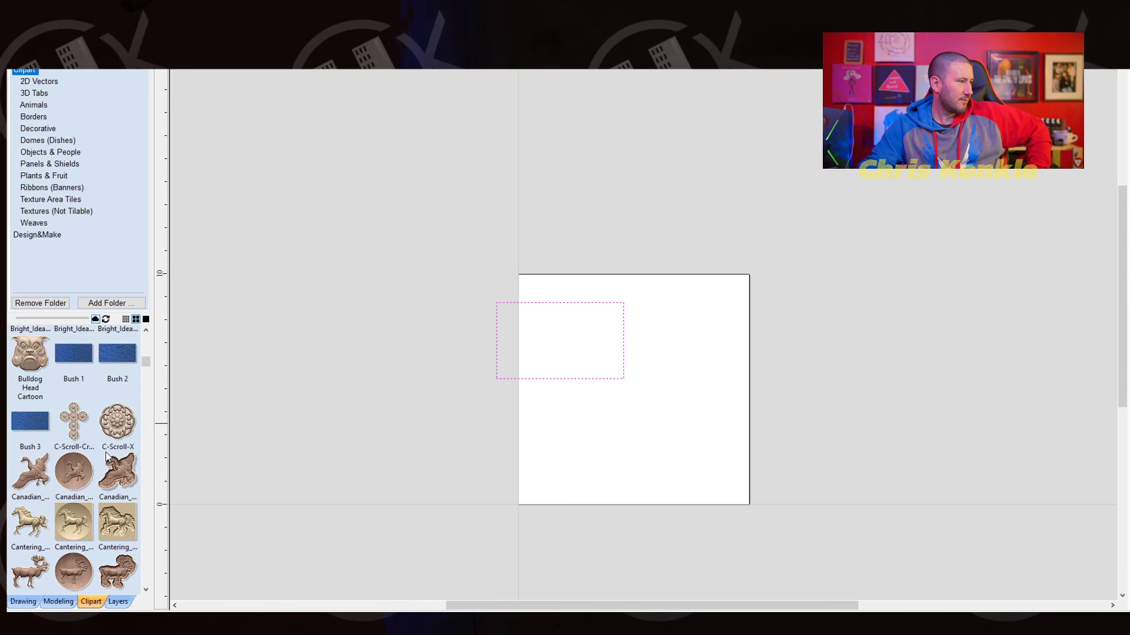
pyautogui.scroll(4, 106, 456)
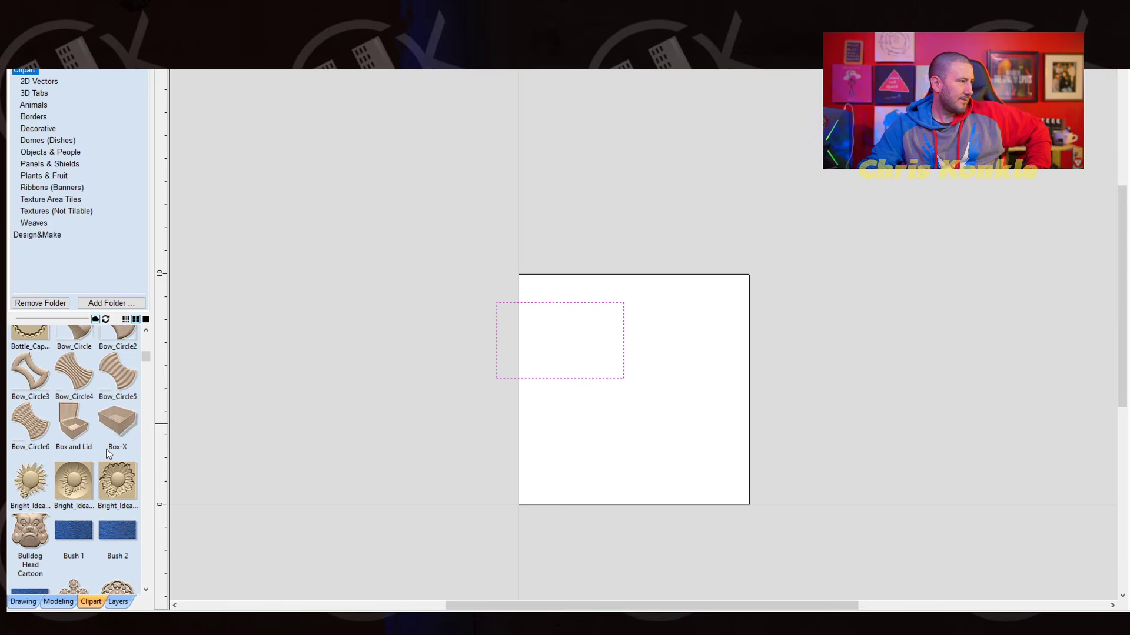
pyautogui.scroll(2, 108, 453)
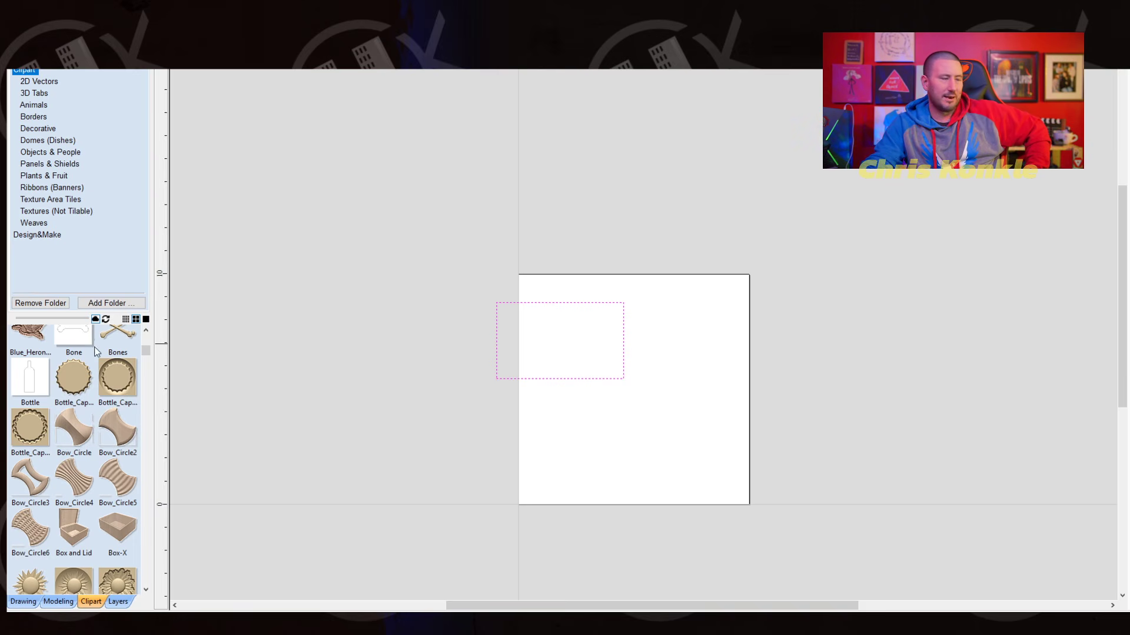
pyautogui.scroll(-7, 56, 496)
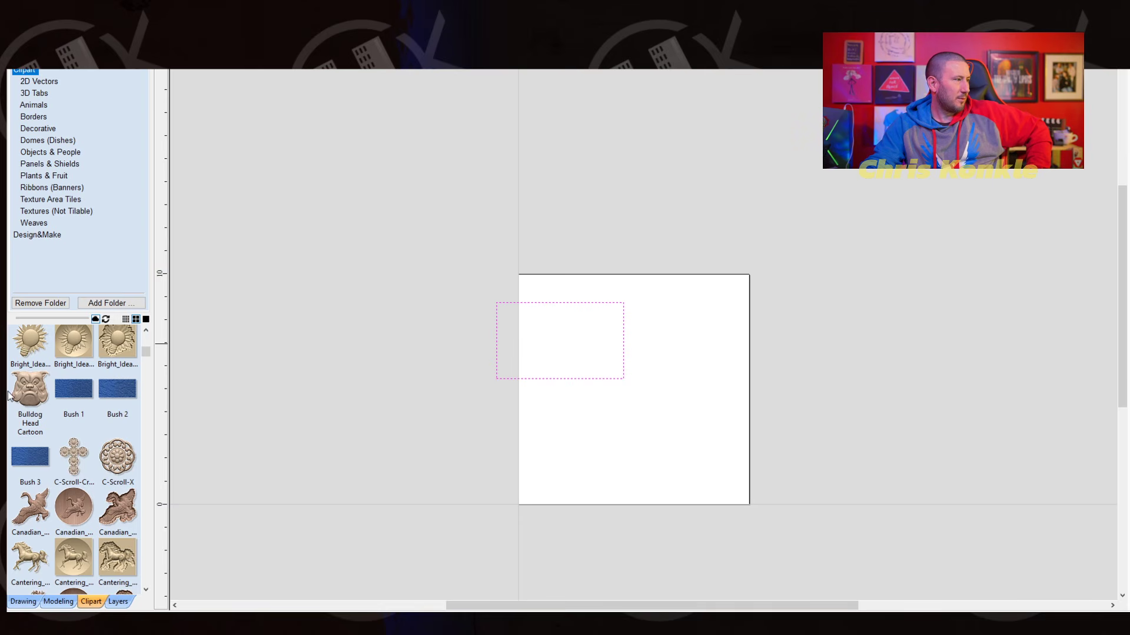
pyautogui.moveTo(25, 383); pyautogui.dragTo(631, 400)
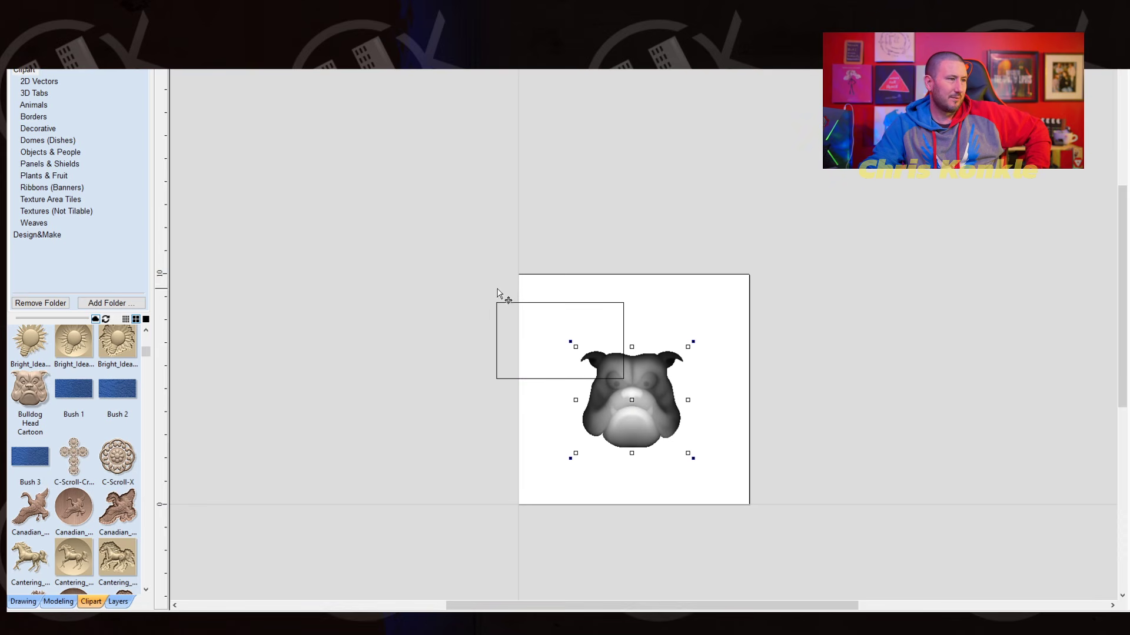
# - Delete the rectangle that overlaps the bulldog head
pyautogui.click(500, 307)
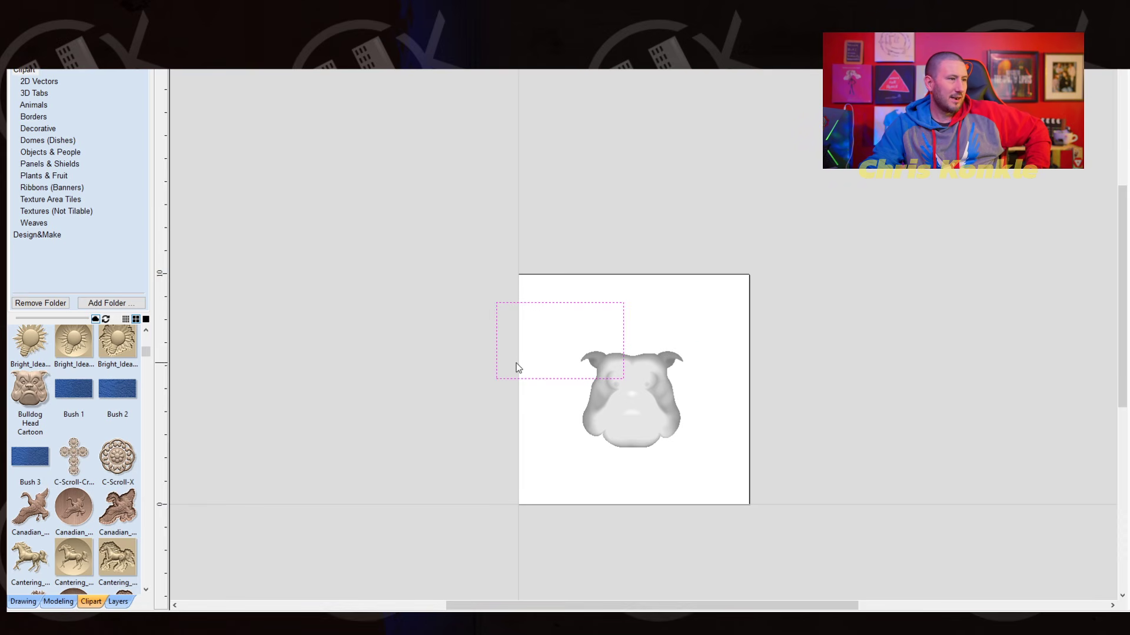
pyautogui.press('Escape')
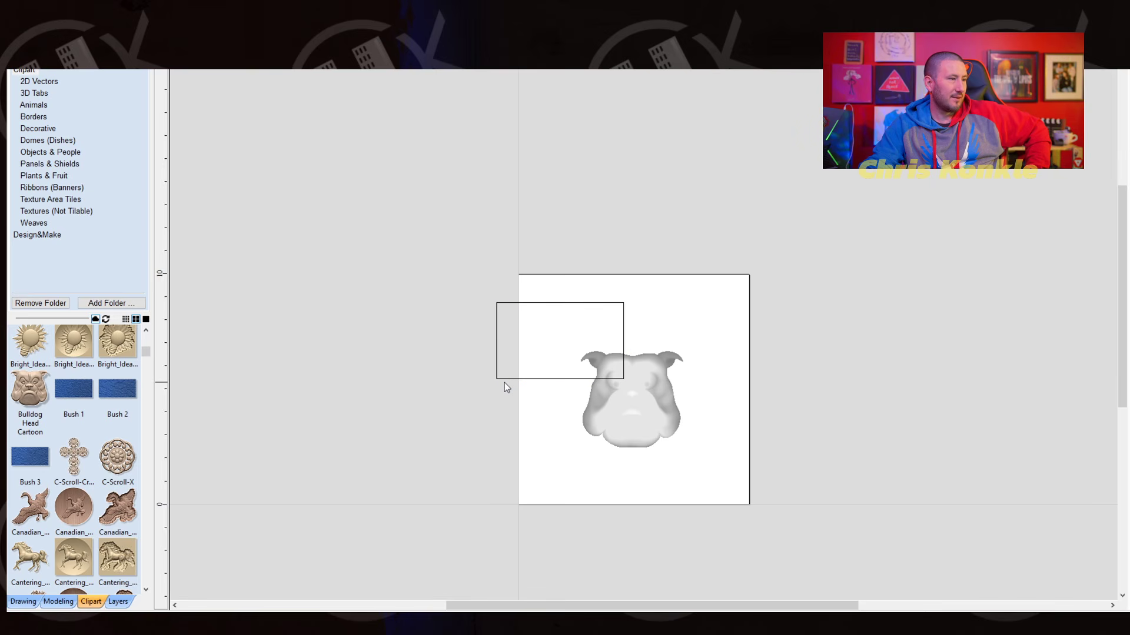
pyautogui.click(503, 379)
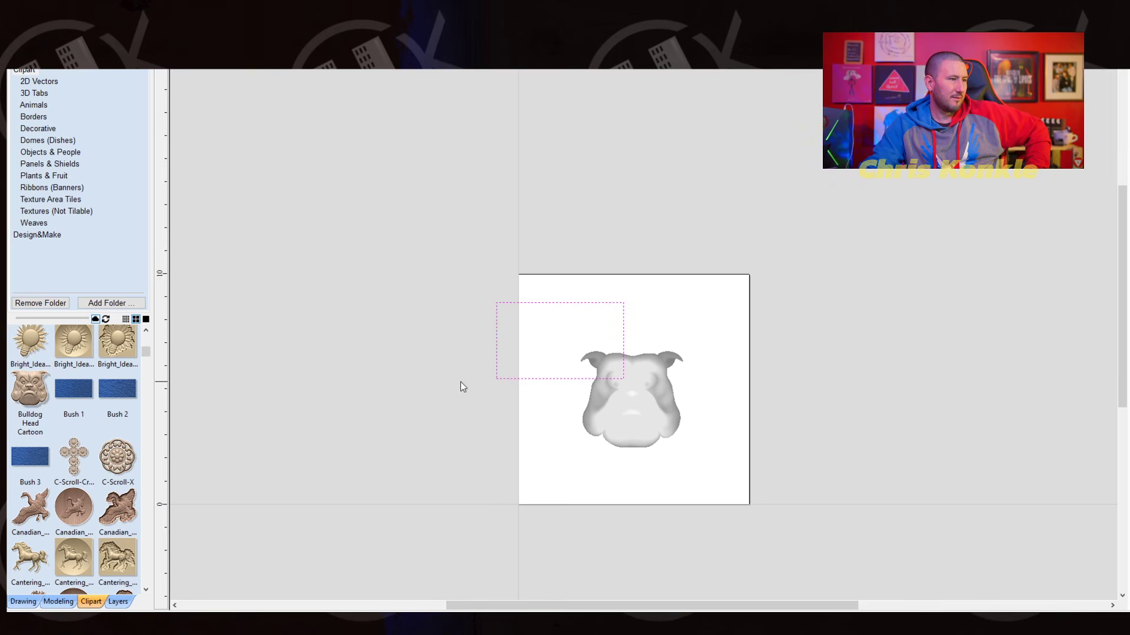
pyautogui.press('Delete')
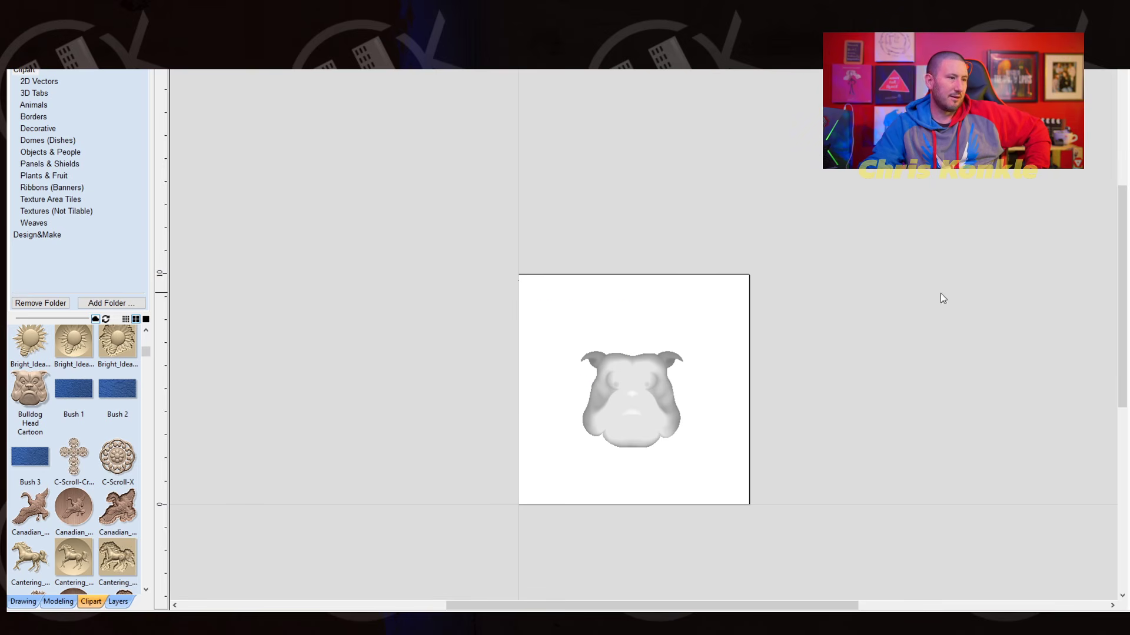
# - Examine the bulldog head in the 3D view and list the Weaves clipart category
pyautogui.scroll(5, 636, 394)
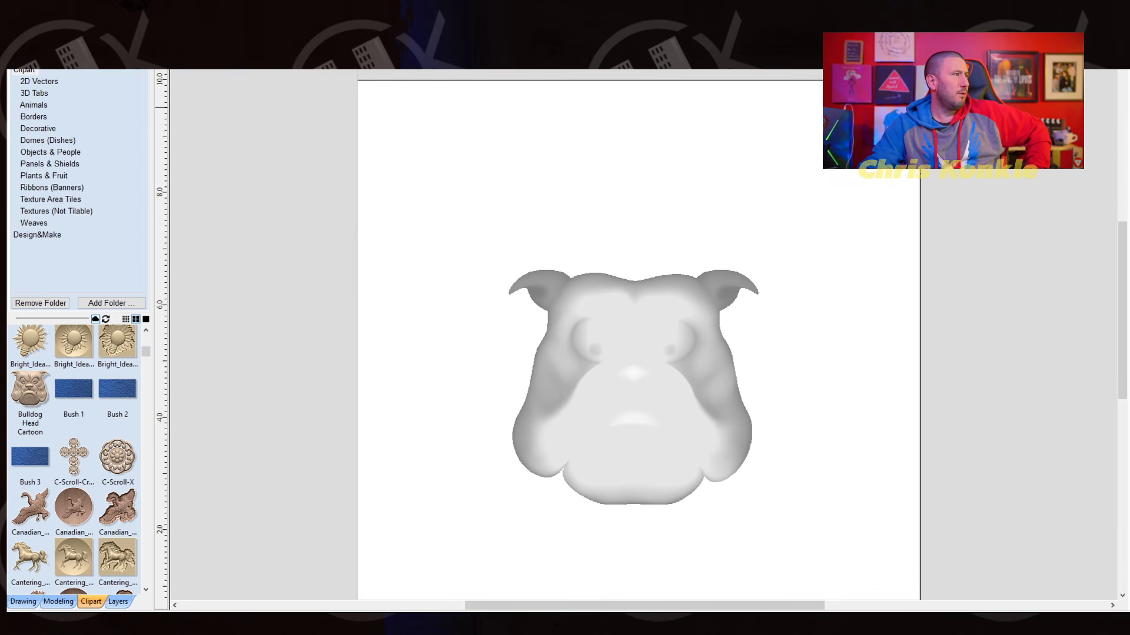
pyautogui.press('F3')
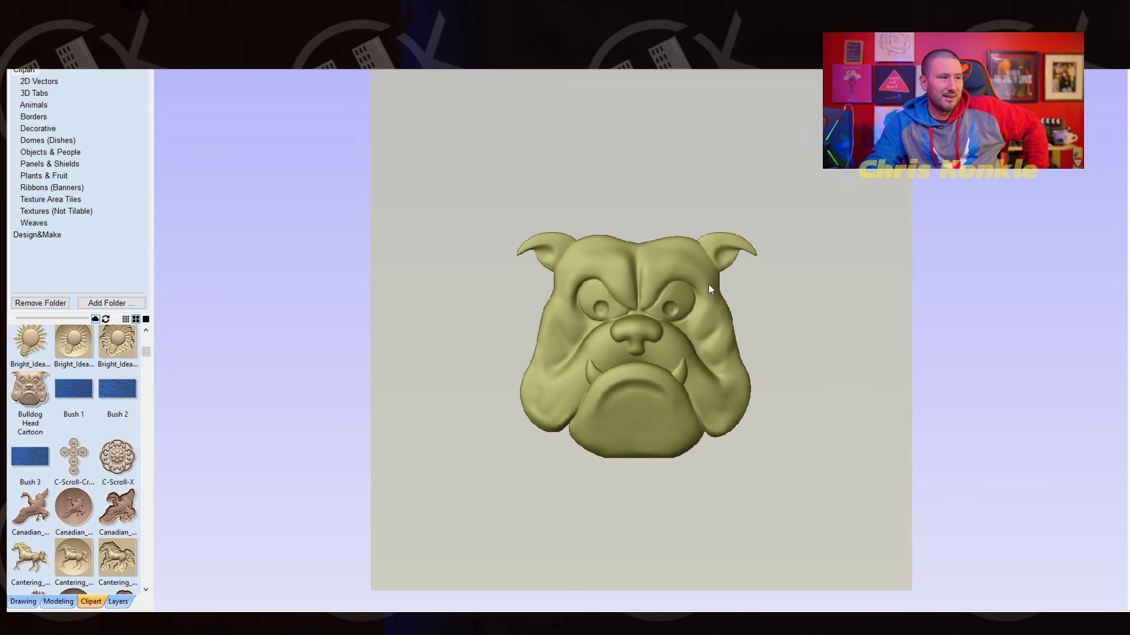
pyautogui.click(45, 222)
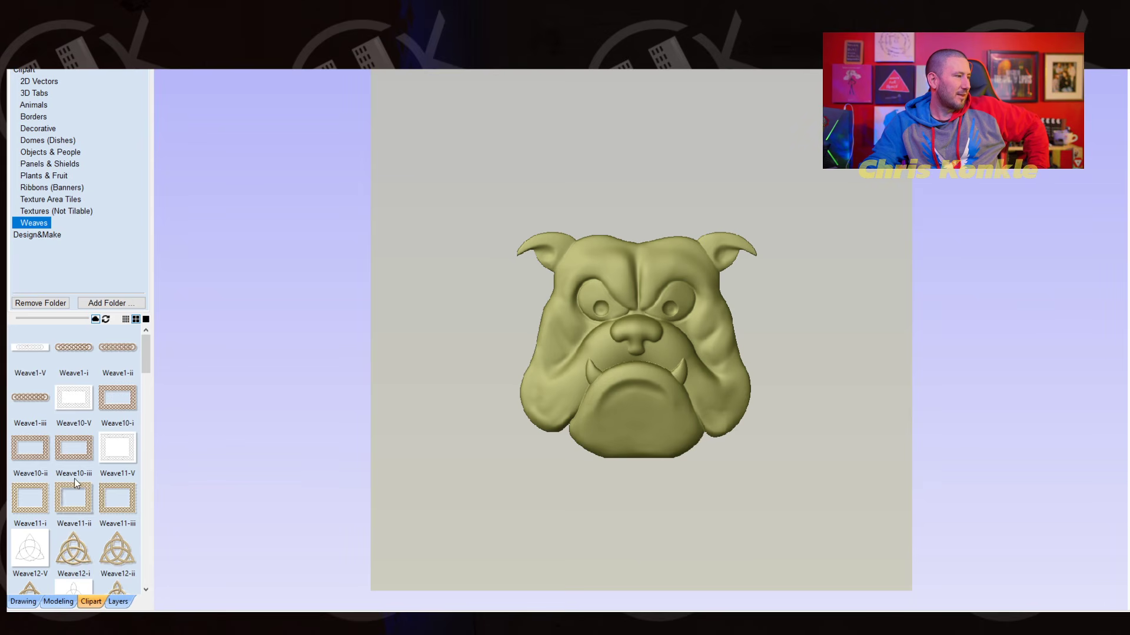
# - Place the Chain Links model from the Borders clipart category above the bulldog head, near the job's upper edge
pyautogui.click(41, 118)
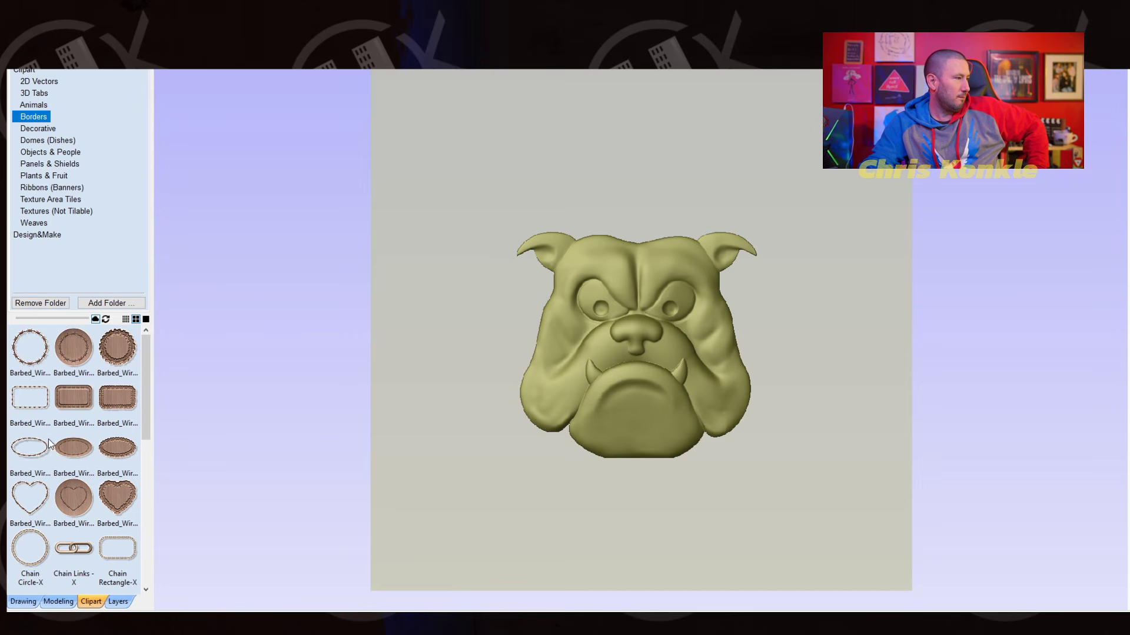
pyautogui.scroll(-2, 60, 463)
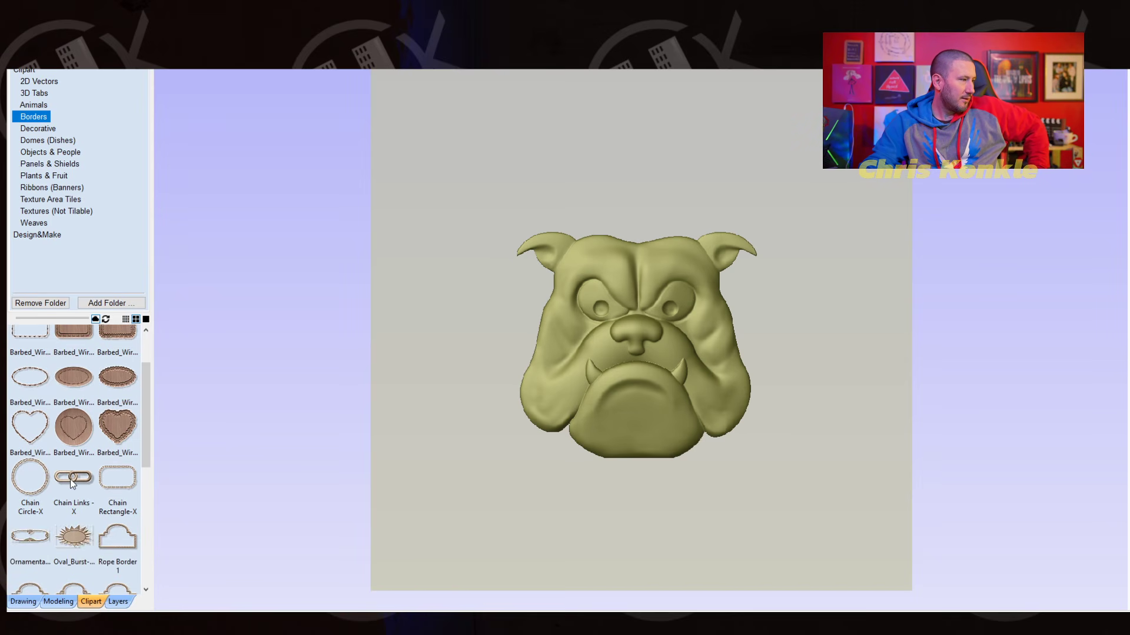
pyautogui.moveTo(72, 478); pyautogui.dragTo(515, 111)
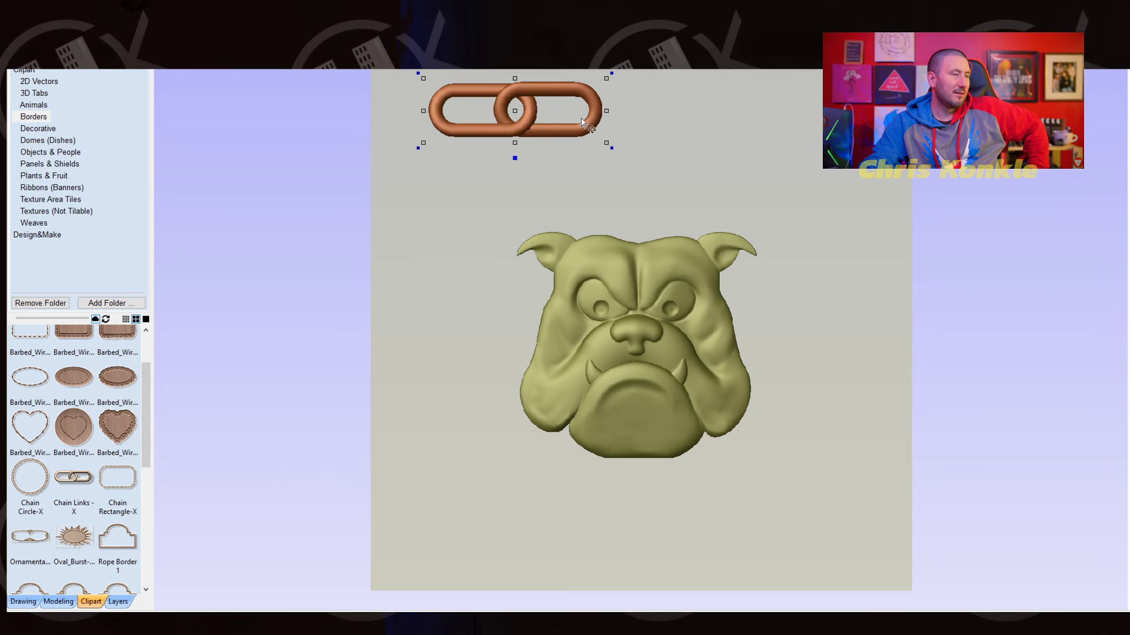
pyautogui.moveTo(587, 125)
pyautogui.mouseDown()
pyautogui.moveTo(602, 134)
pyautogui.moveTo(590, 138)
pyautogui.mouseUp()
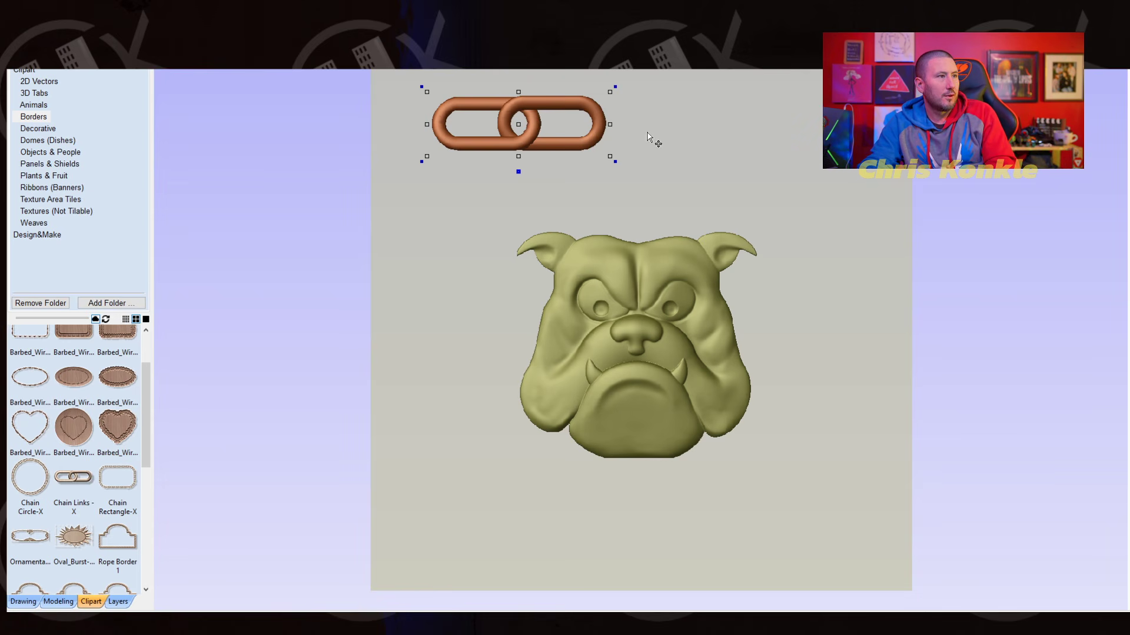
# - Try to duplicate the chain links and, in the 2D view, move the copy beside the original
pyautogui.hotkey('ctrl', 'c')
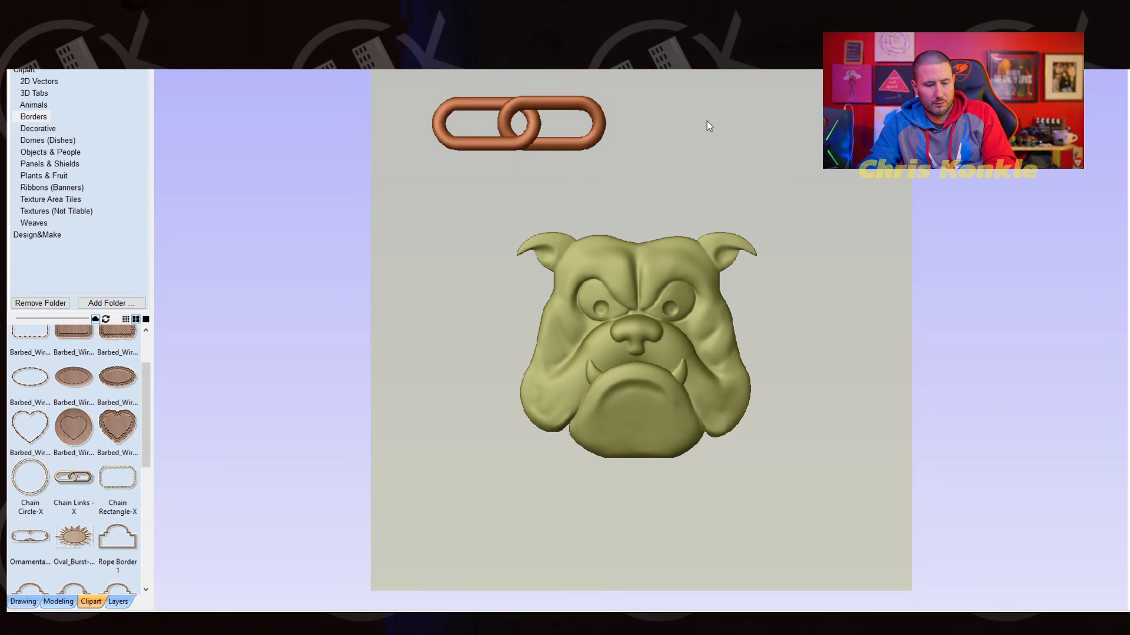
pyautogui.hotkey('ctrl', 'v')
pyautogui.moveTo(609, 139); pyautogui.dragTo(590, 124)
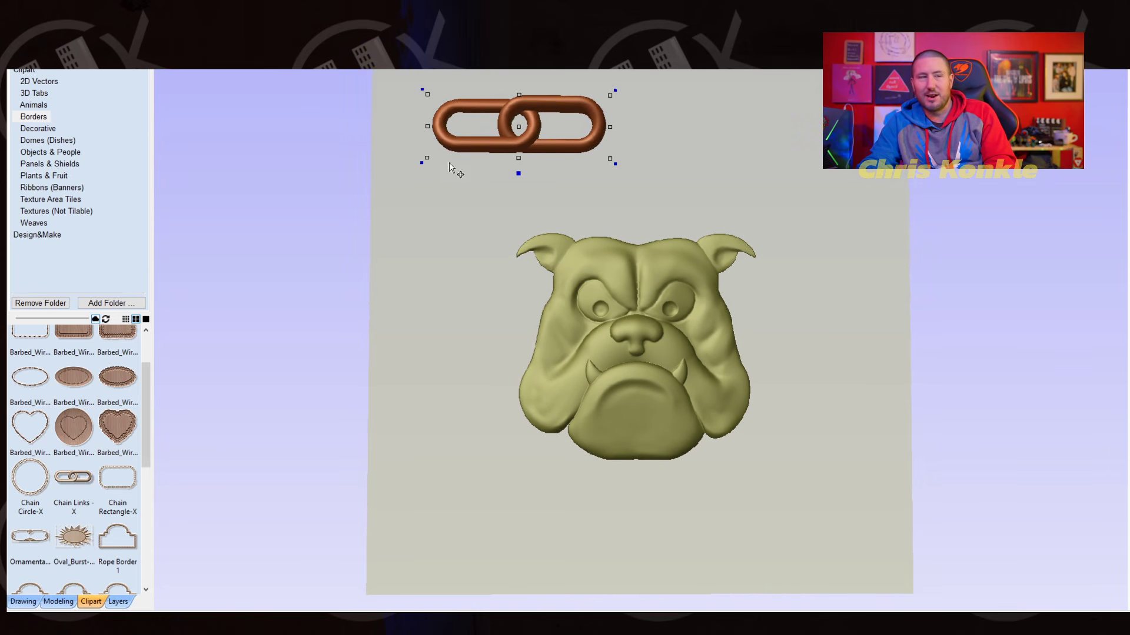
pyautogui.press('F2')
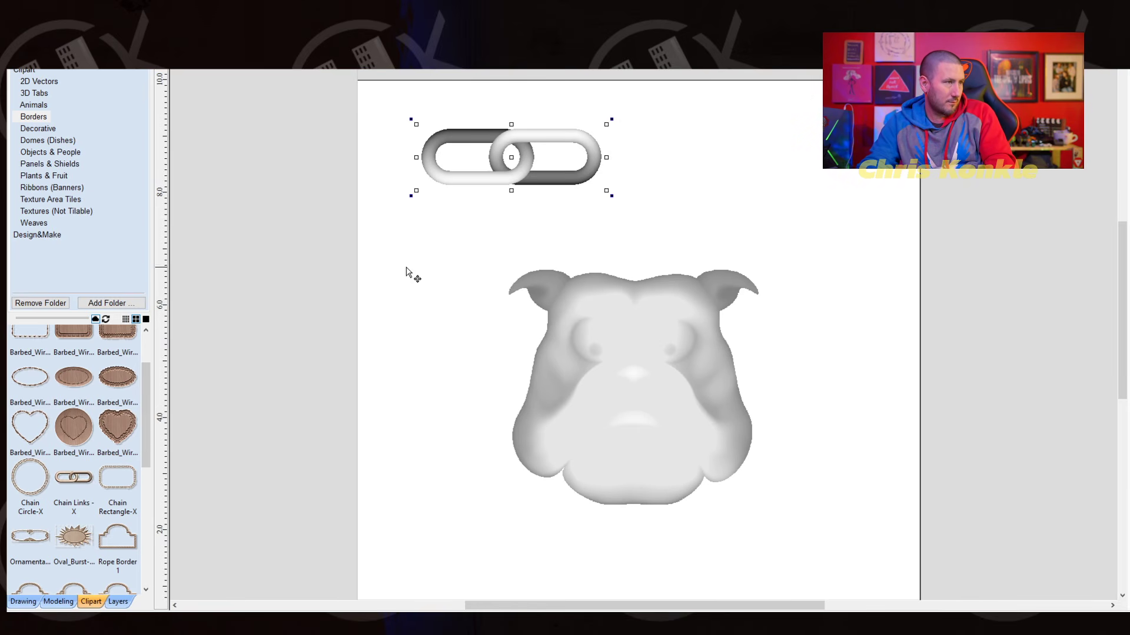
pyautogui.click(554, 177)
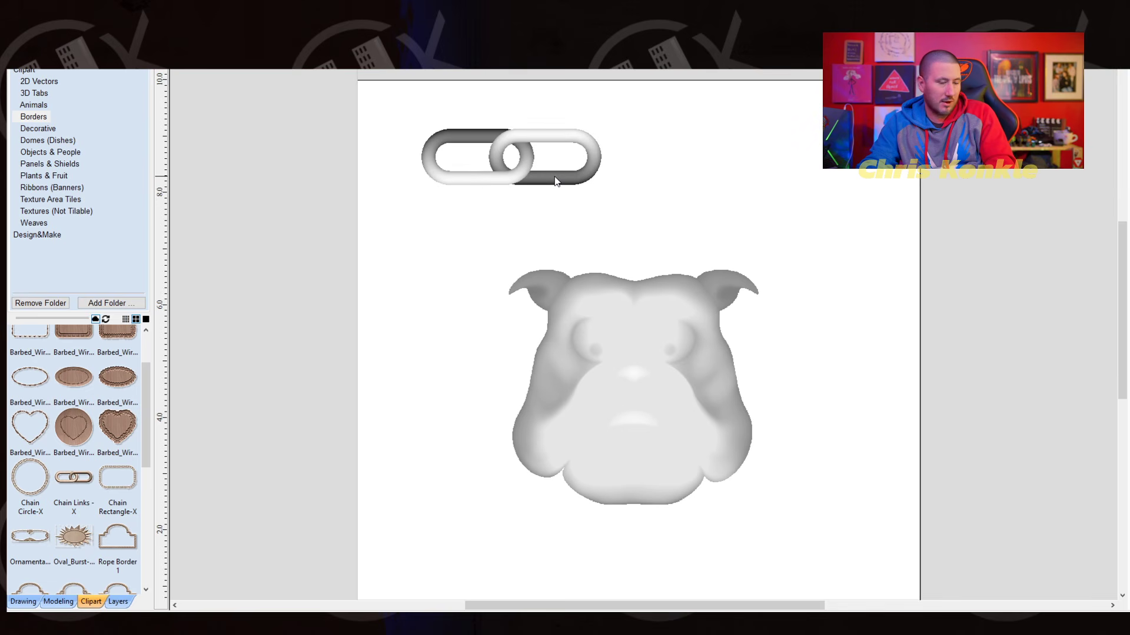
pyautogui.moveTo(554, 176); pyautogui.dragTo(703, 160)
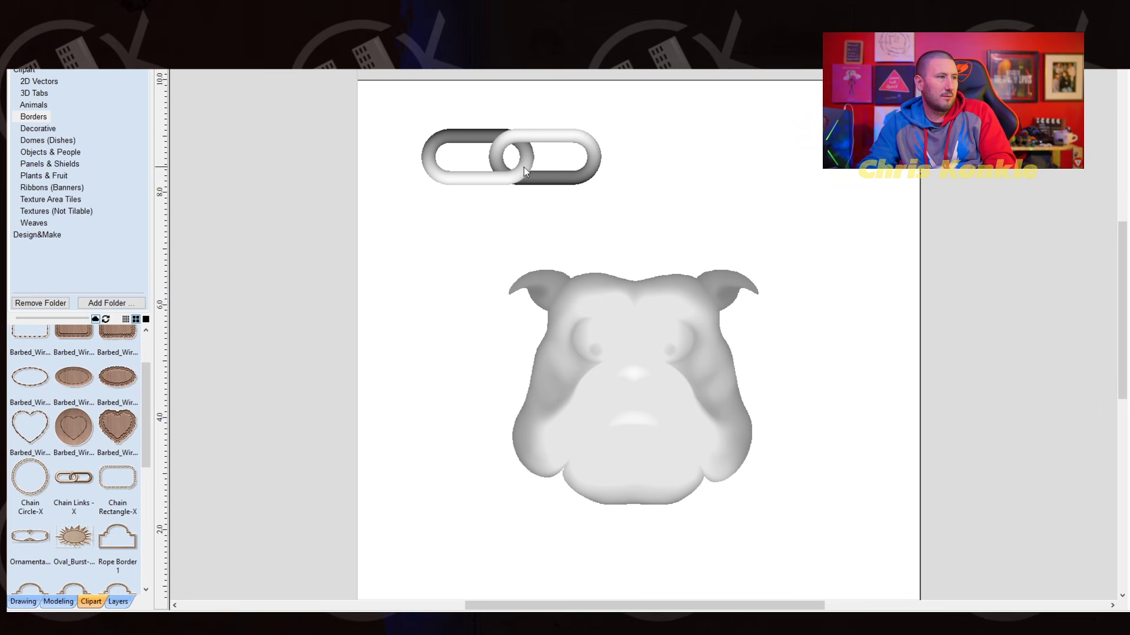
# - Find the splat frame at the end of the Borders clipart and place it over the bulldog head
pyautogui.scroll(-2, 87, 416)
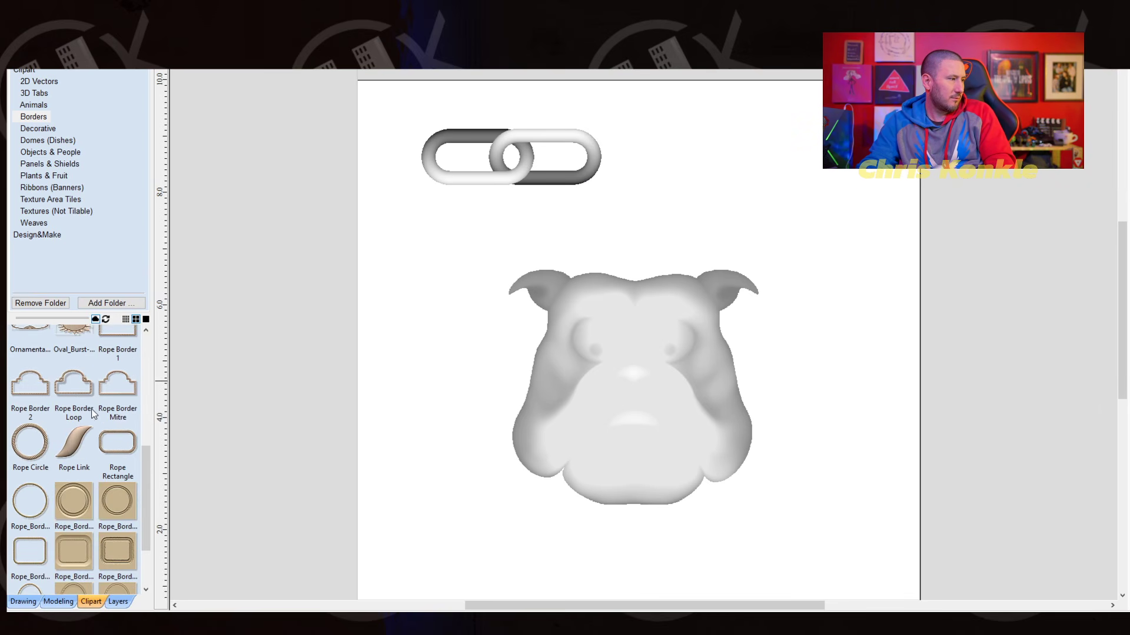
pyautogui.scroll(-3, 94, 415)
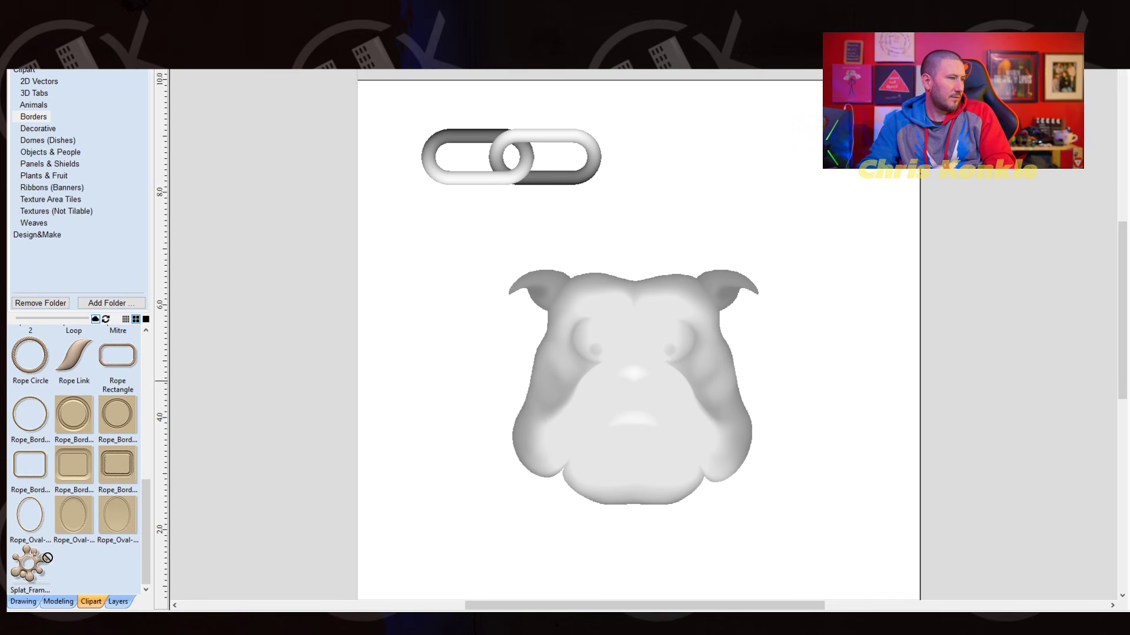
pyautogui.moveTo(42, 559); pyautogui.dragTo(648, 383)
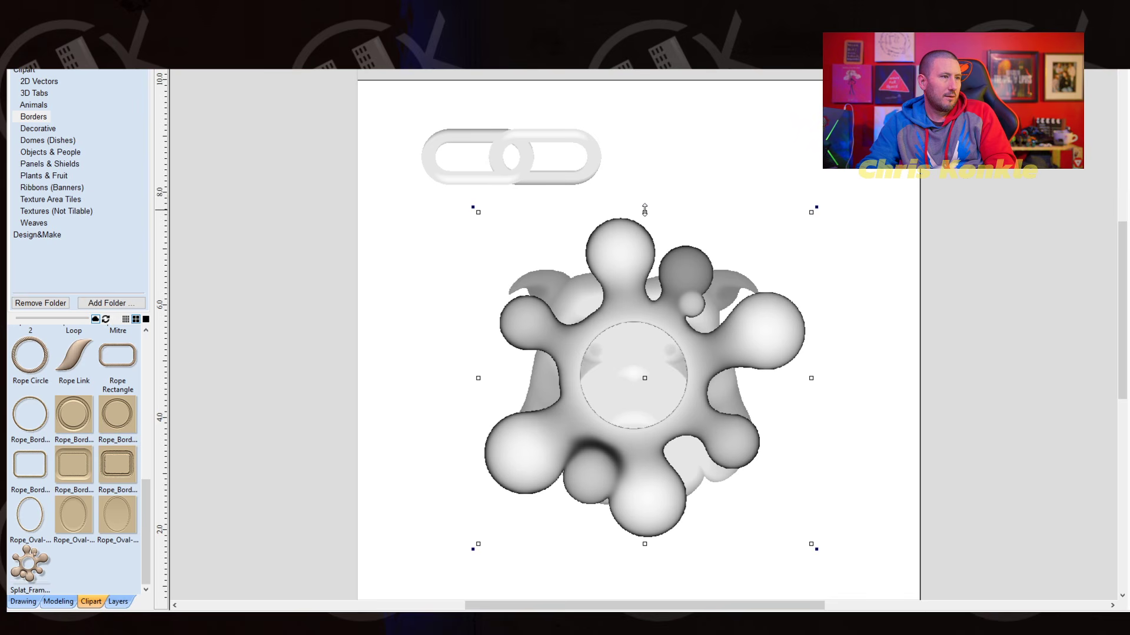
# - Stretch the splat frame taller and wider, reposition it over the bulldog head, and delete it
pyautogui.moveTo(644, 210); pyautogui.dragTo(652, 150)
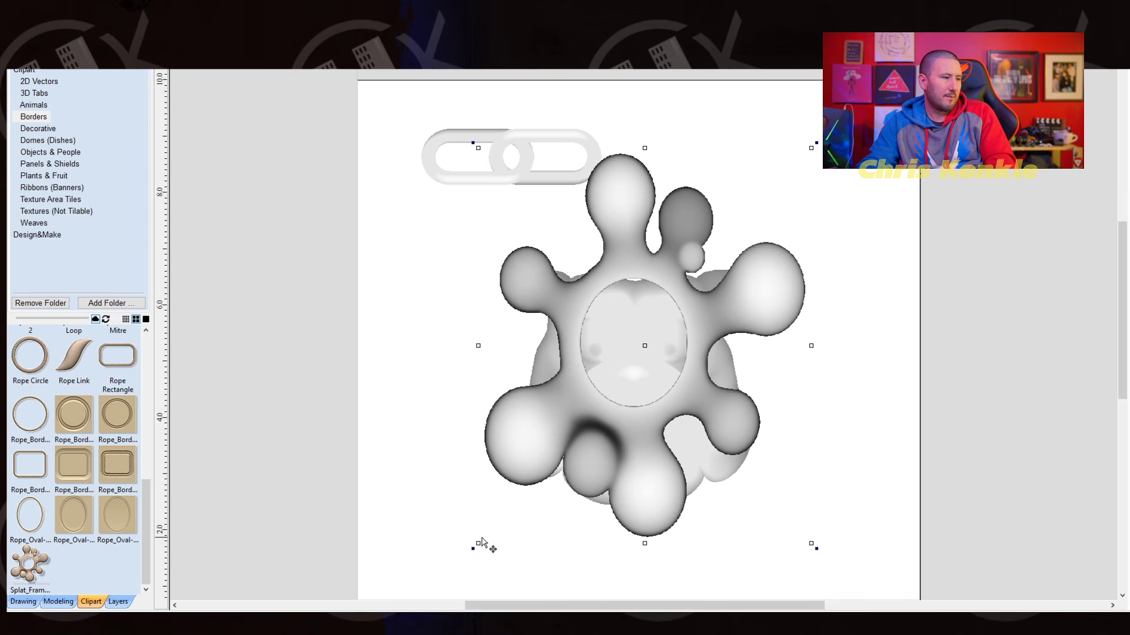
pyautogui.moveTo(478, 544); pyautogui.dragTo(415, 575)
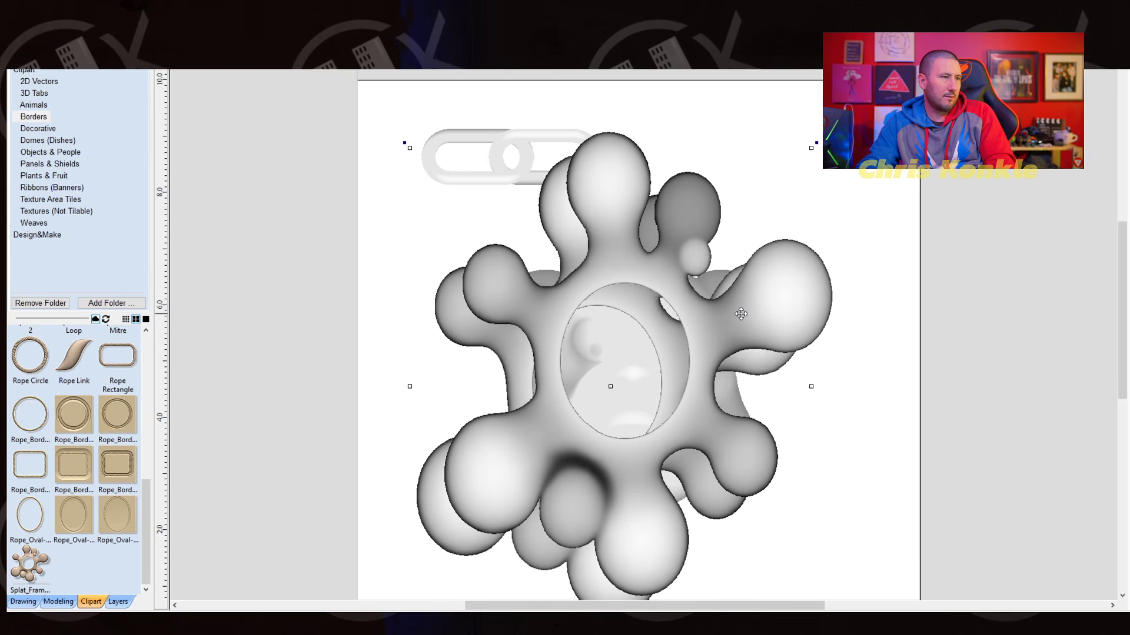
pyautogui.moveTo(749, 323); pyautogui.dragTo(801, 404)
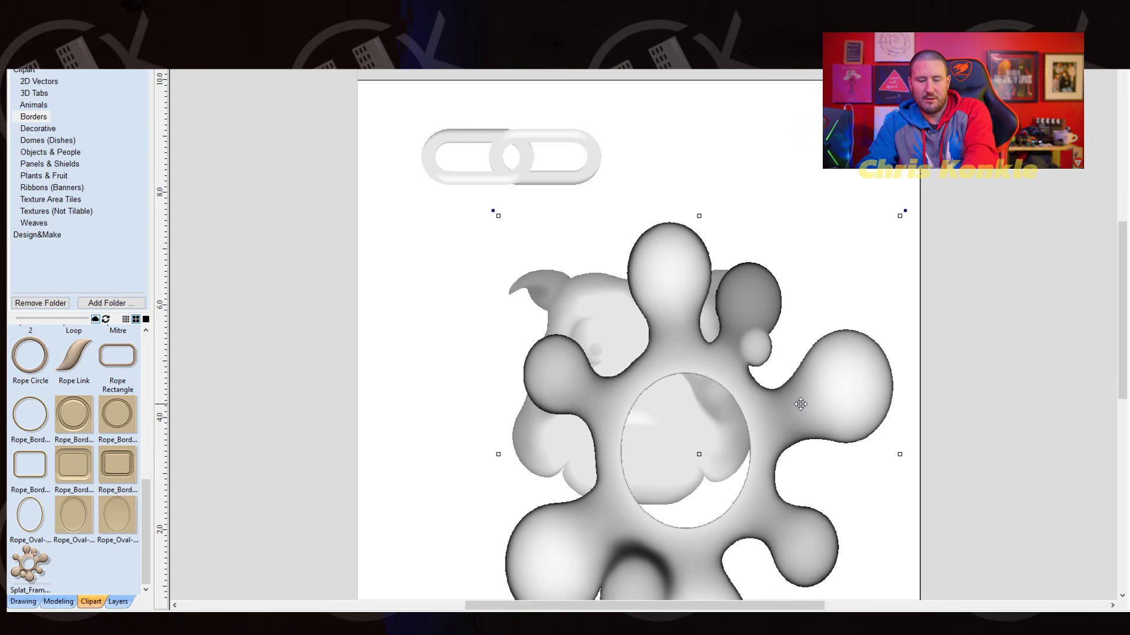
pyautogui.press('Delete')
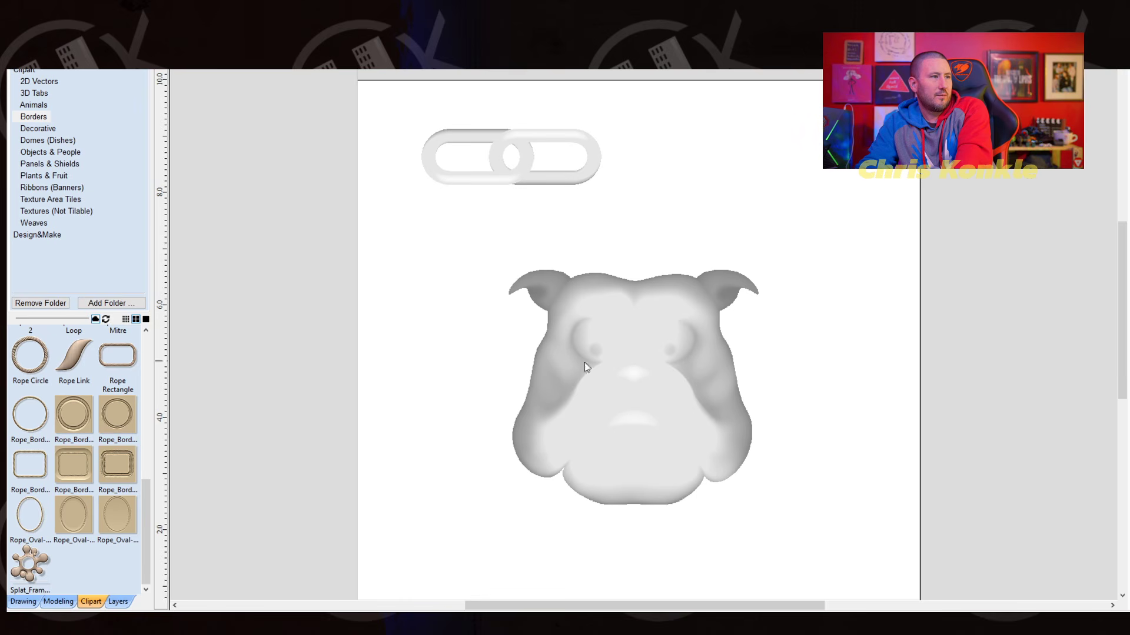